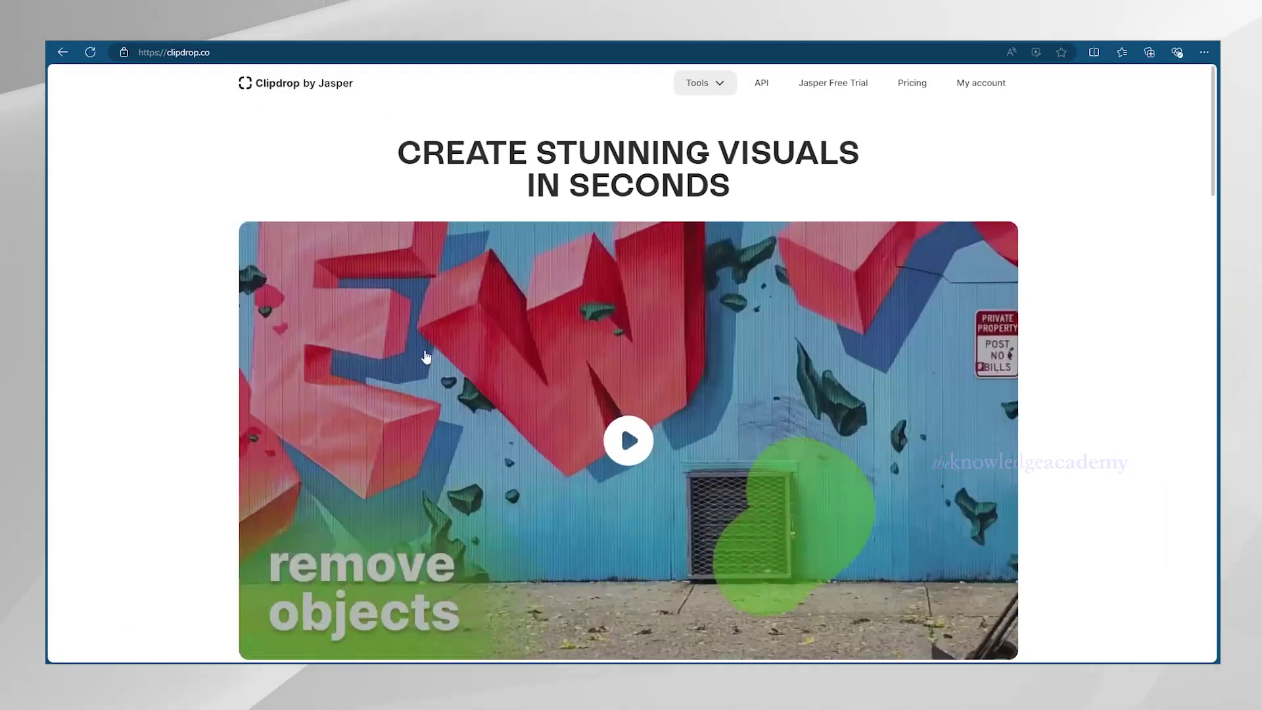
# Step: Open Clipdrop's Swap people tool from the Tools section
pyautogui.scroll(-3, 783, 512)
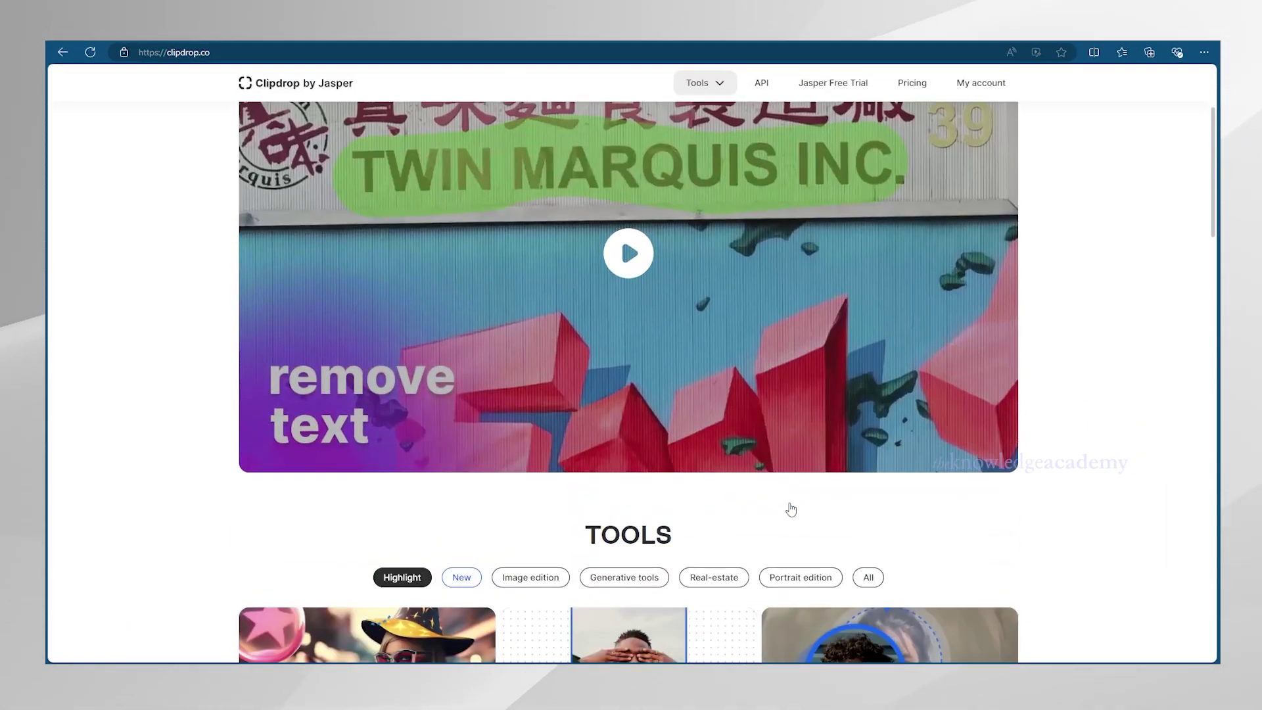
pyautogui.scroll(3, 789, 510)
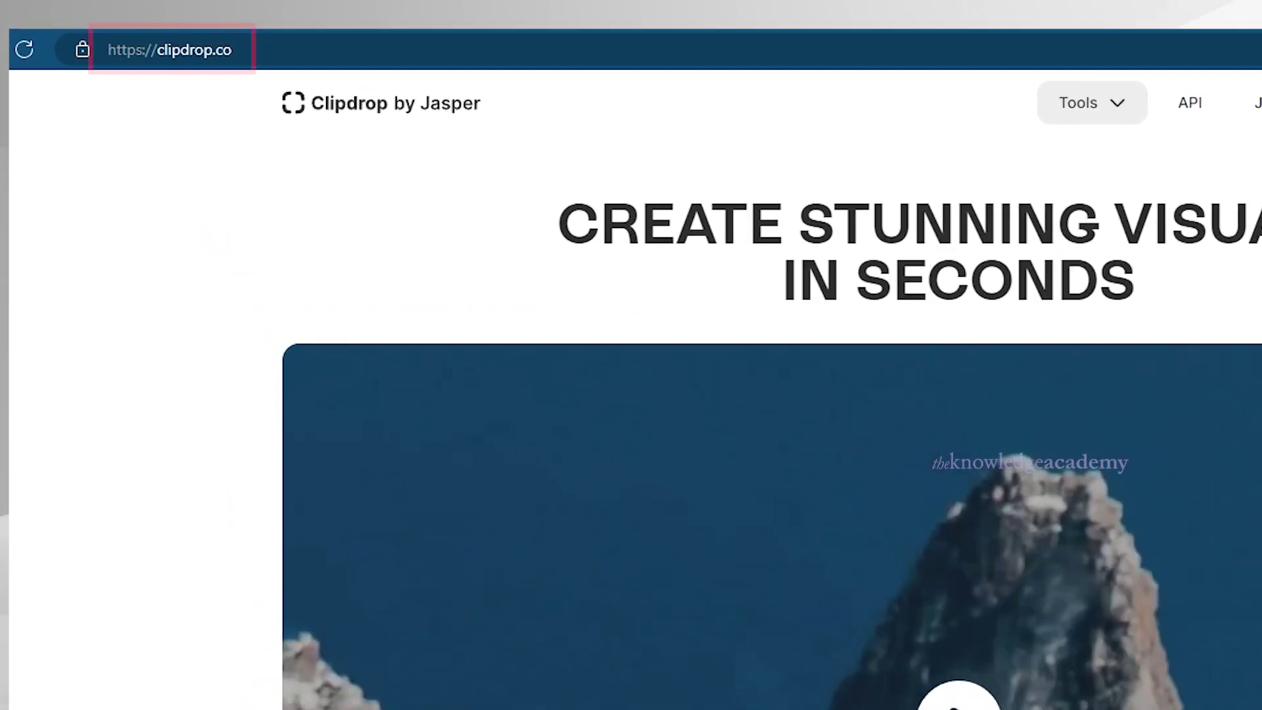
pyautogui.scroll(-6, 769, 421)
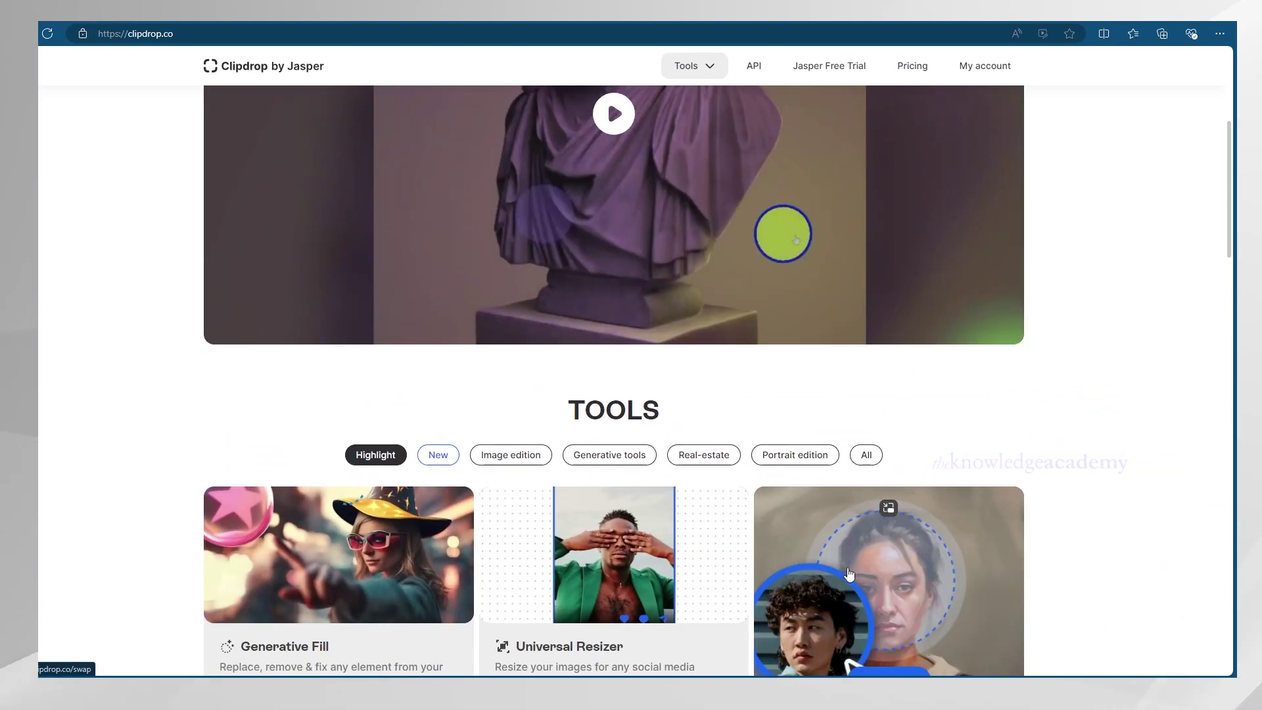
pyautogui.scroll(-3, 873, 479)
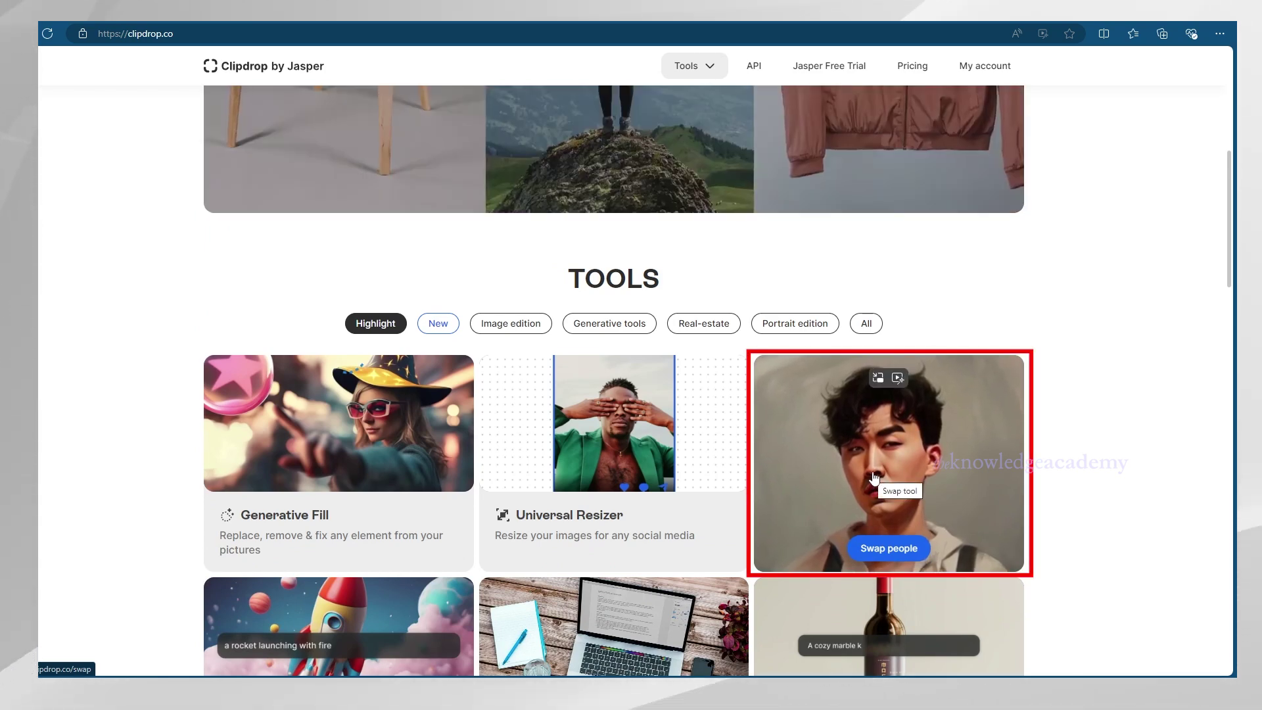
pyautogui.click(874, 478)
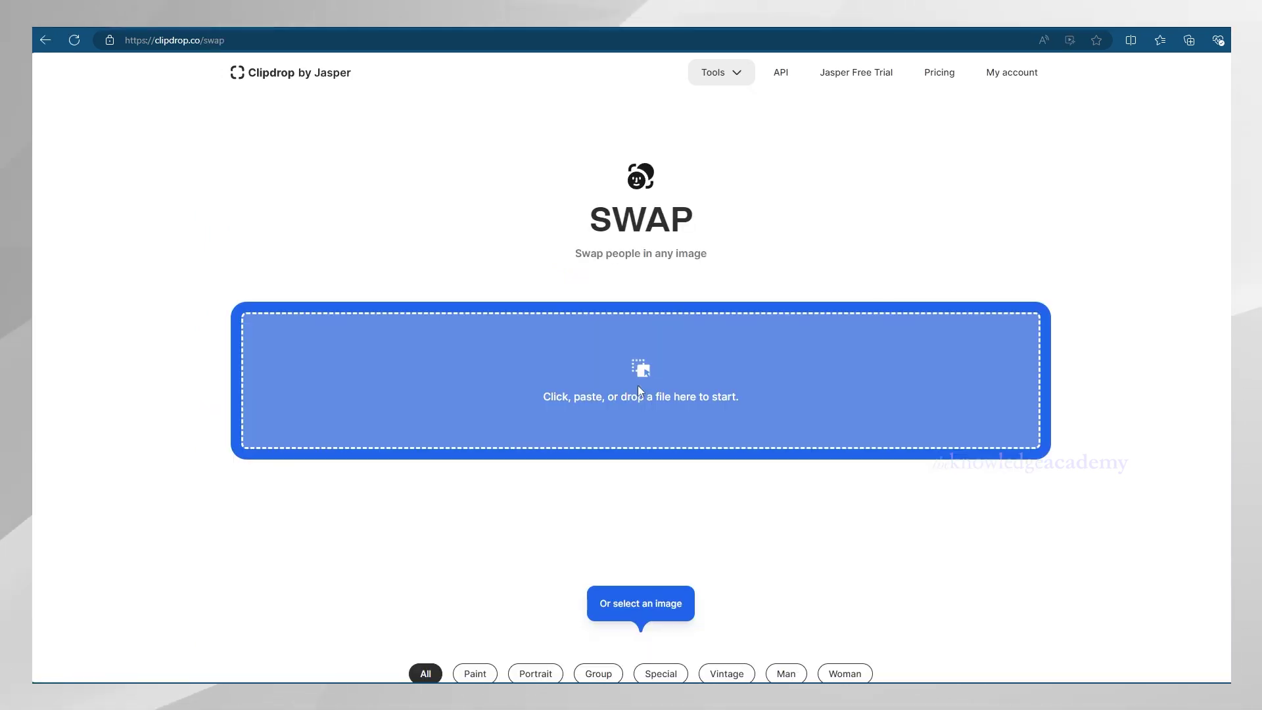
# Step: Upload Image 01, the Renaissance-style portrait, as the main picture
pyautogui.click(638, 389)
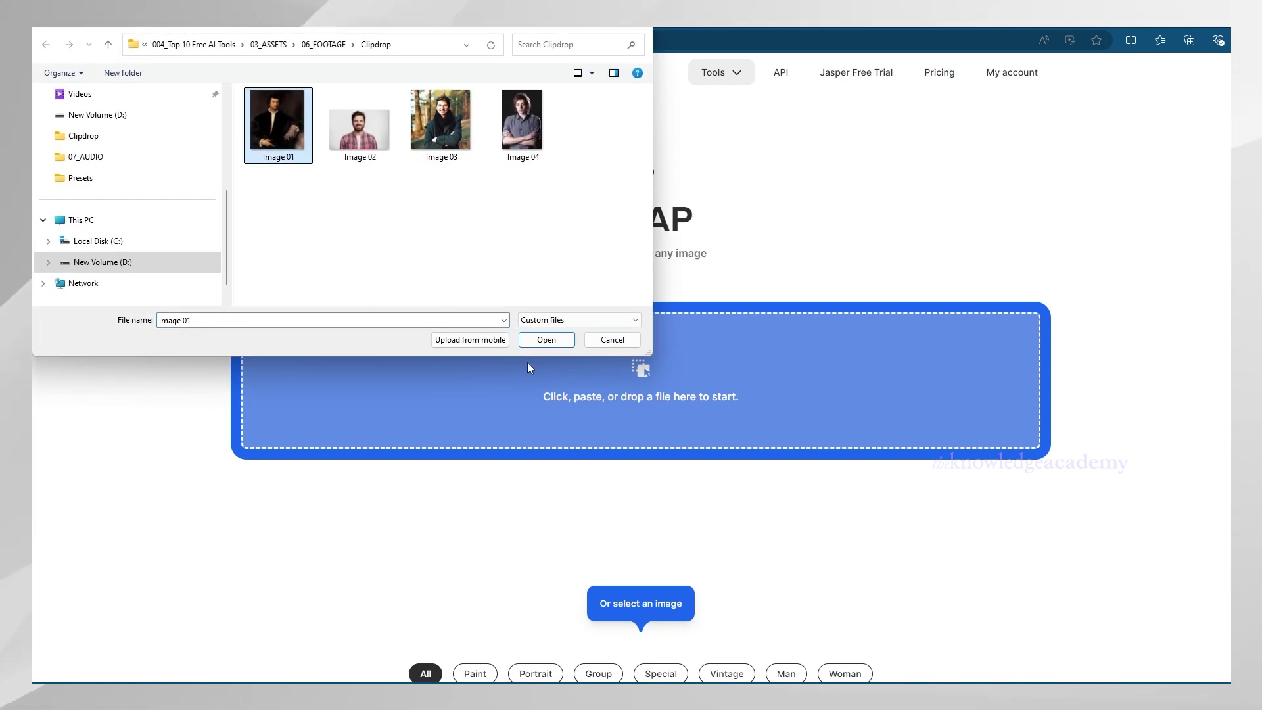
pyautogui.click(545, 340)
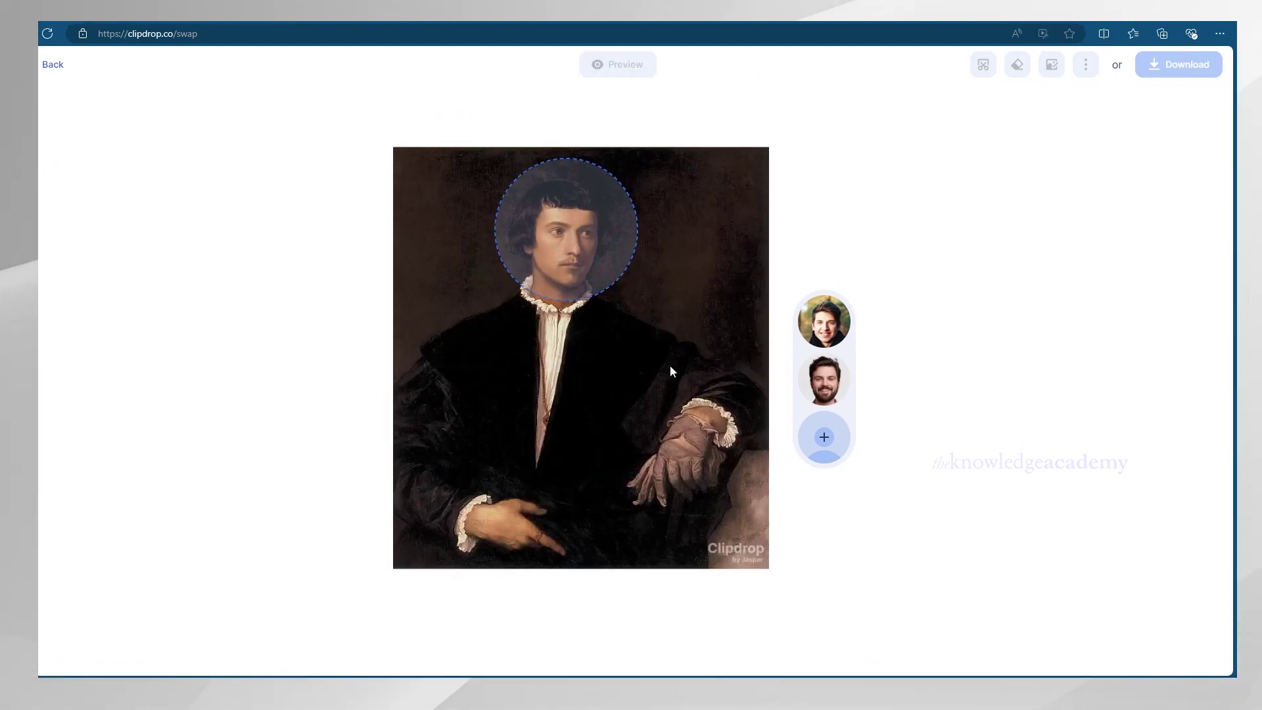
pyautogui.moveTo(826, 329)
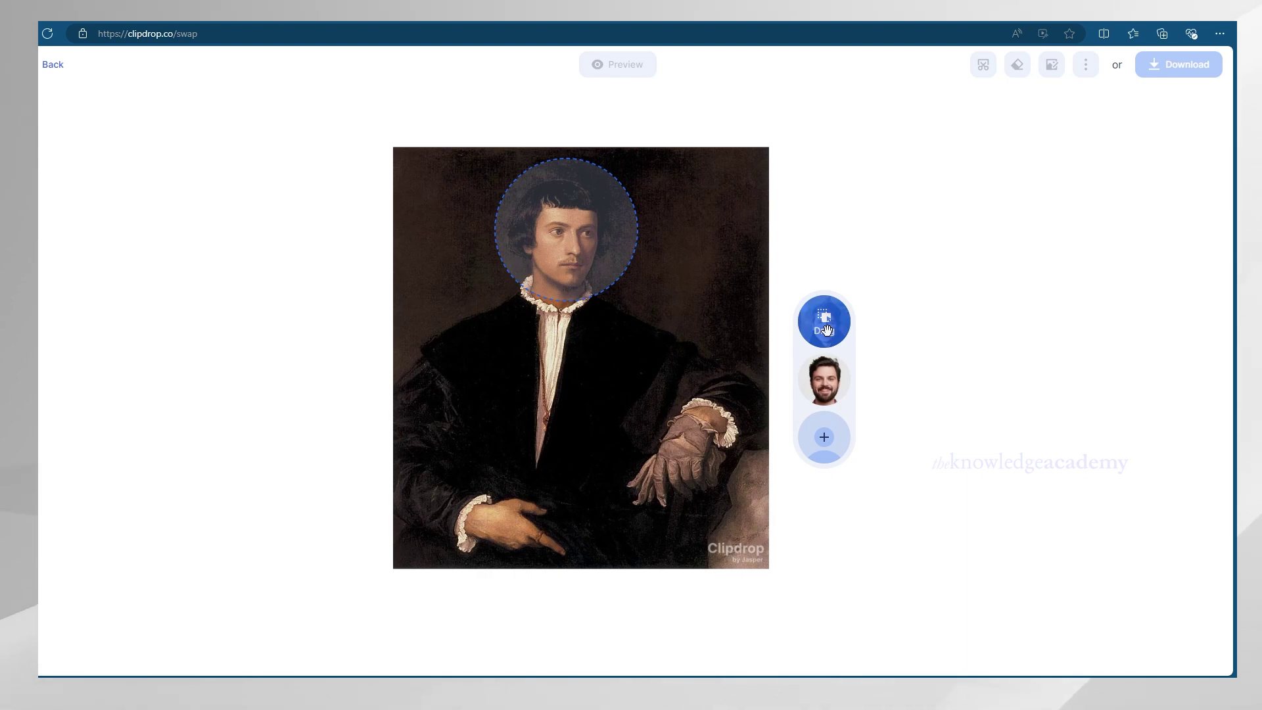
pyautogui.moveTo(827, 329); pyautogui.dragTo(580, 226)
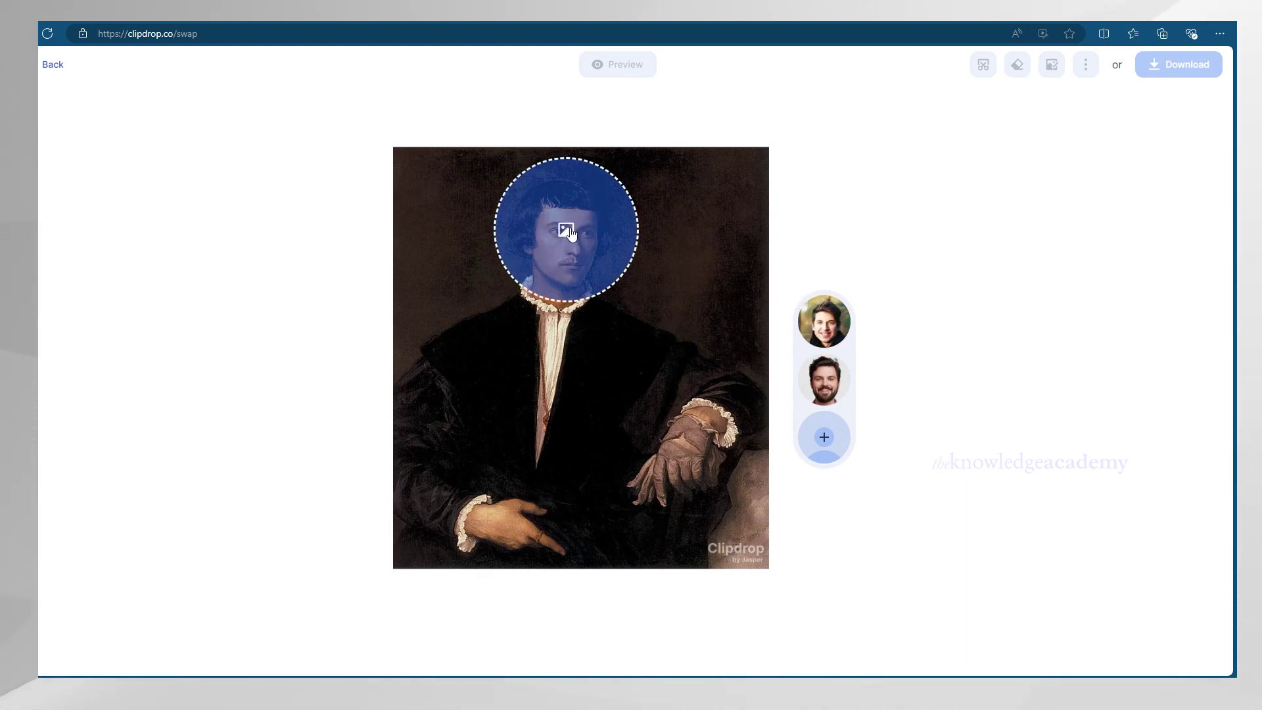
# Step: Add the bearded man's face from Image 02 as the new face source
pyautogui.click(569, 233)
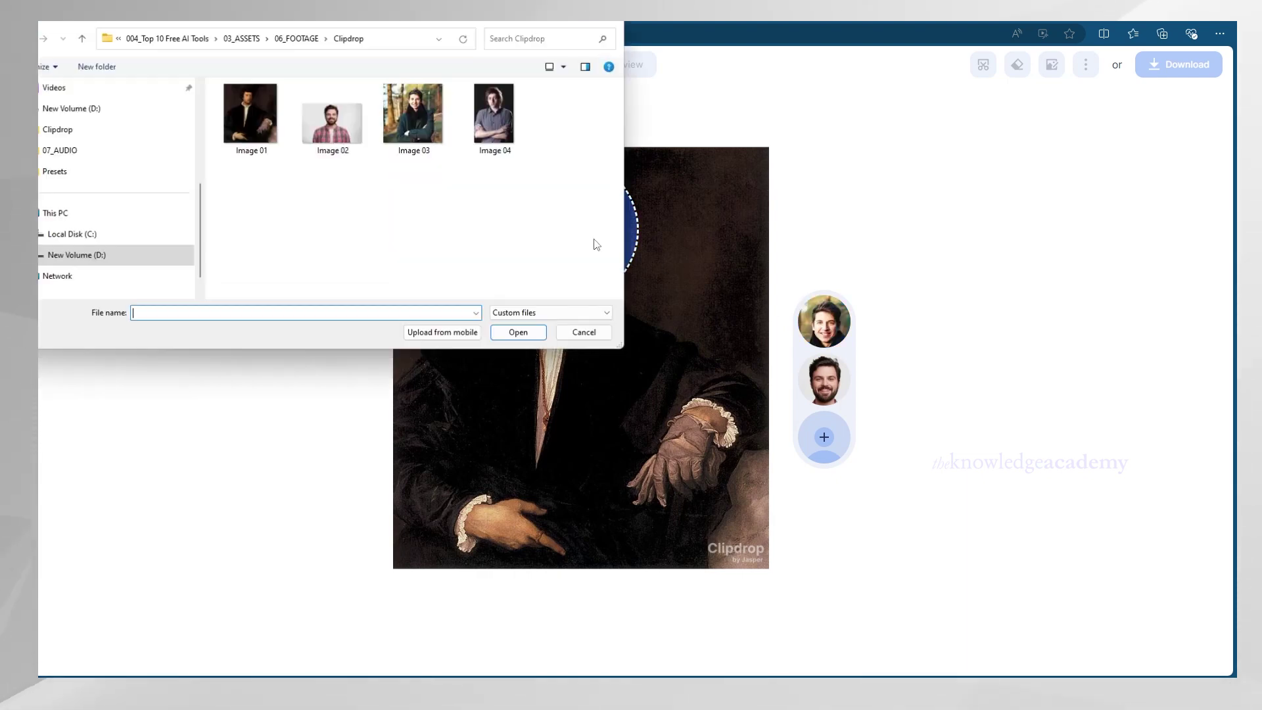
pyautogui.click(335, 136)
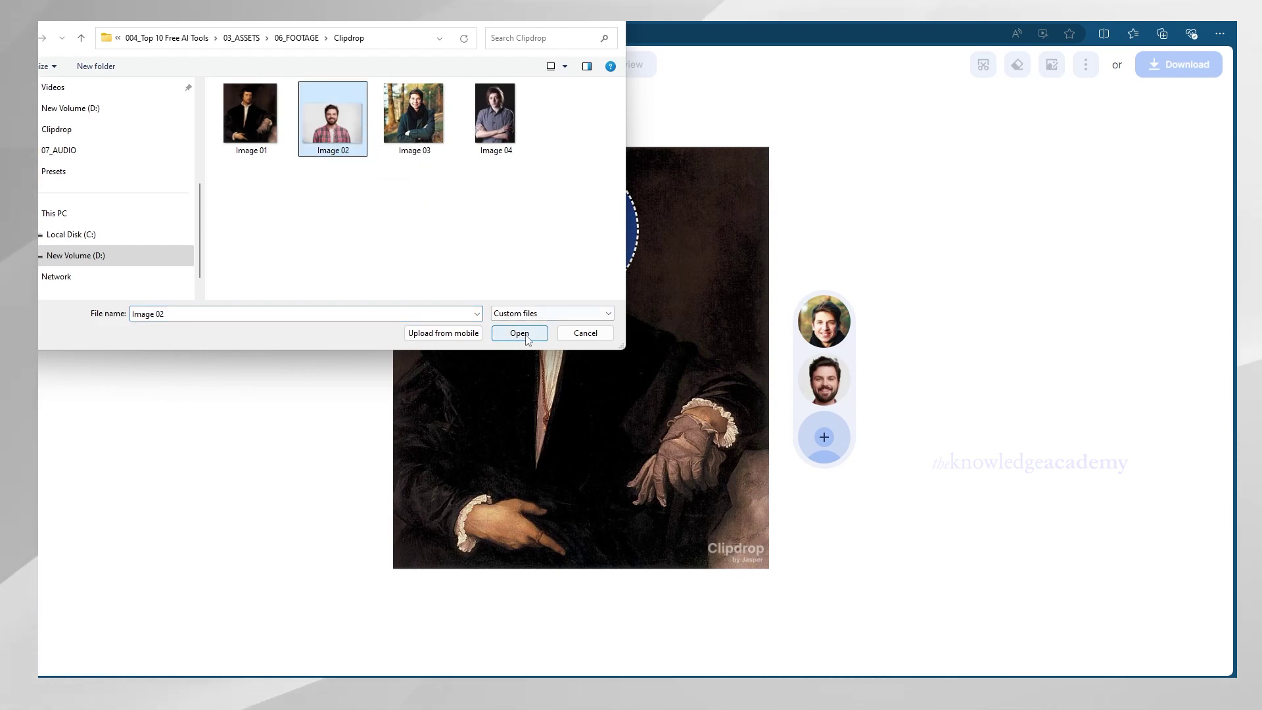
pyautogui.click(505, 137)
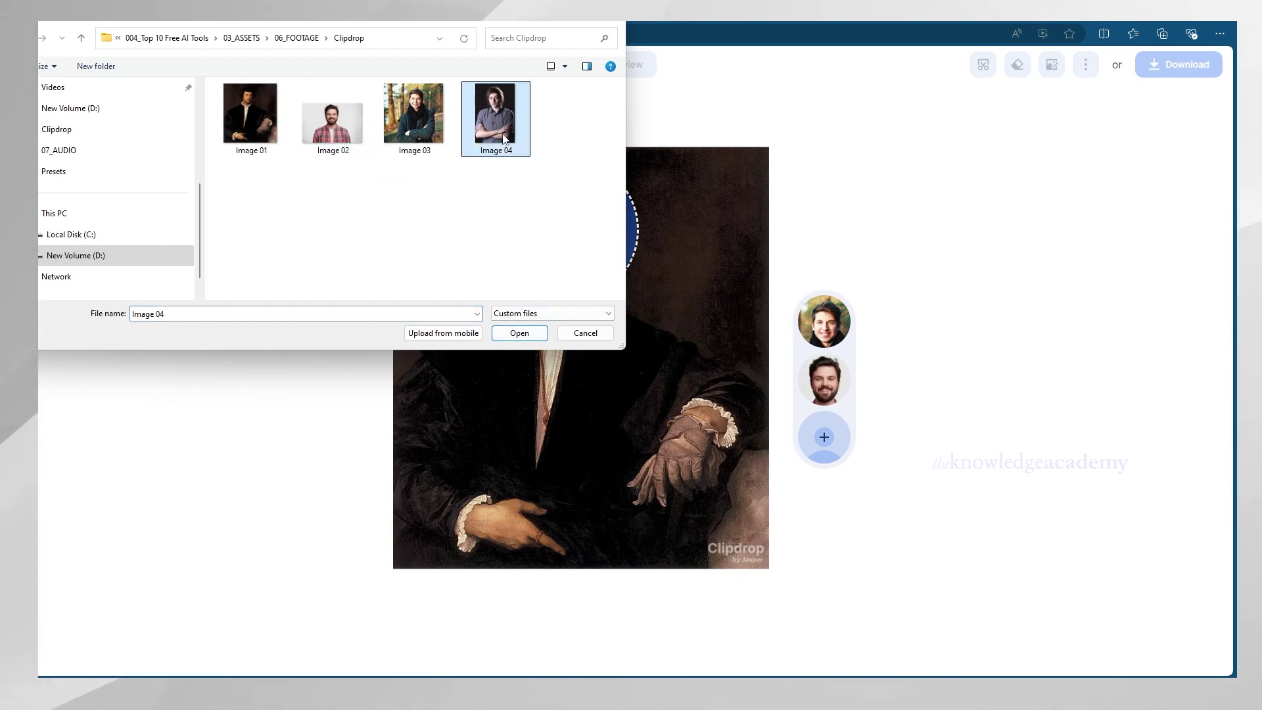
pyautogui.click(350, 148)
pyautogui.click(529, 335)
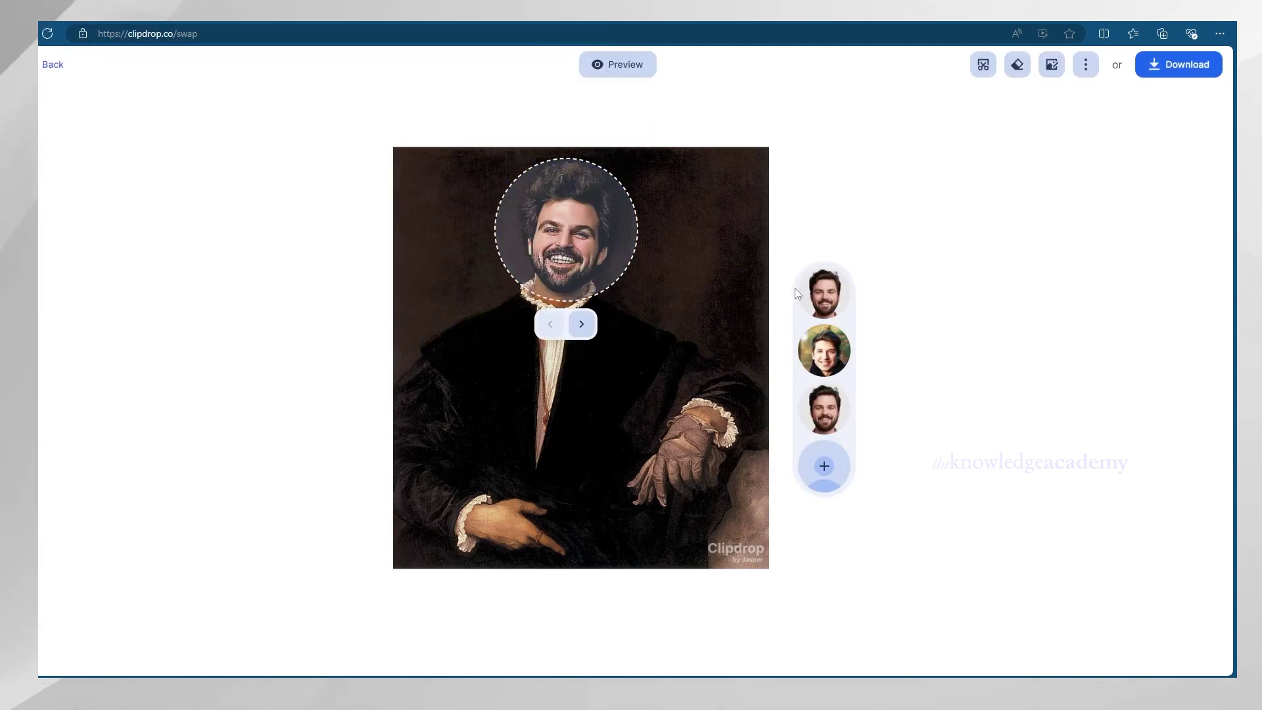
# Step: Apply the face swap to the portrait and preview the result
pyautogui.click(583, 325)
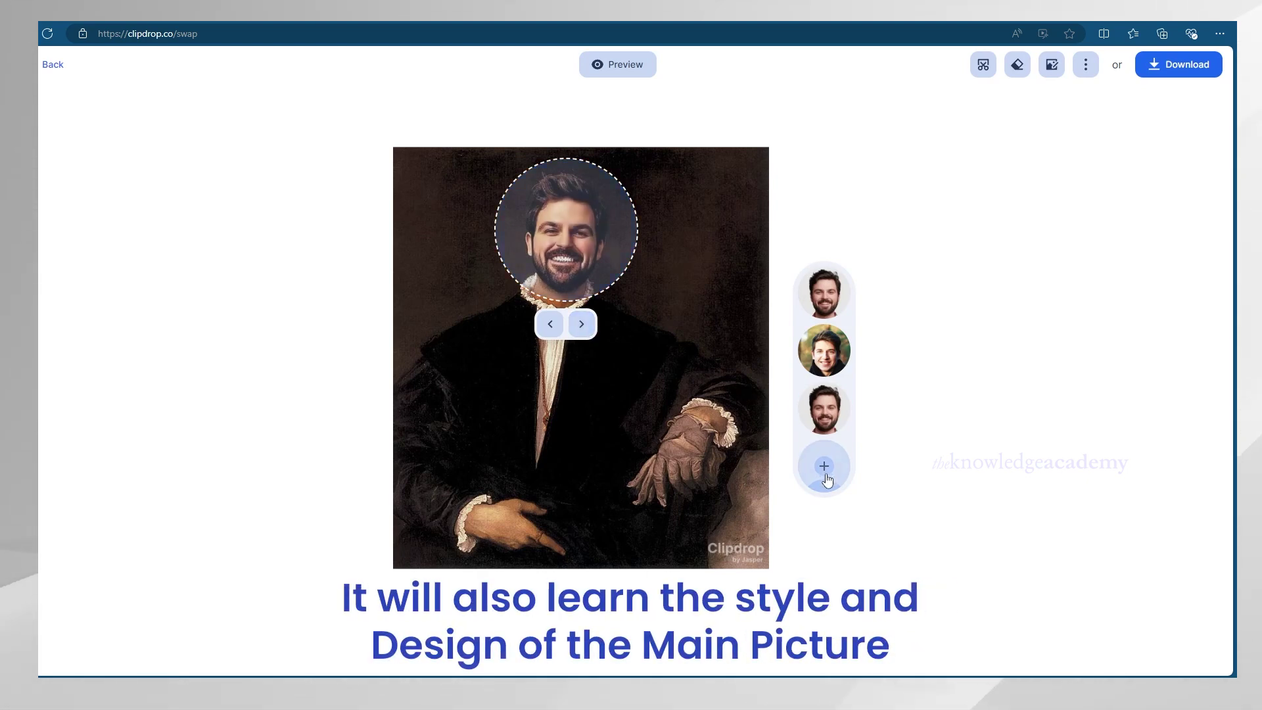
pyautogui.click(586, 332)
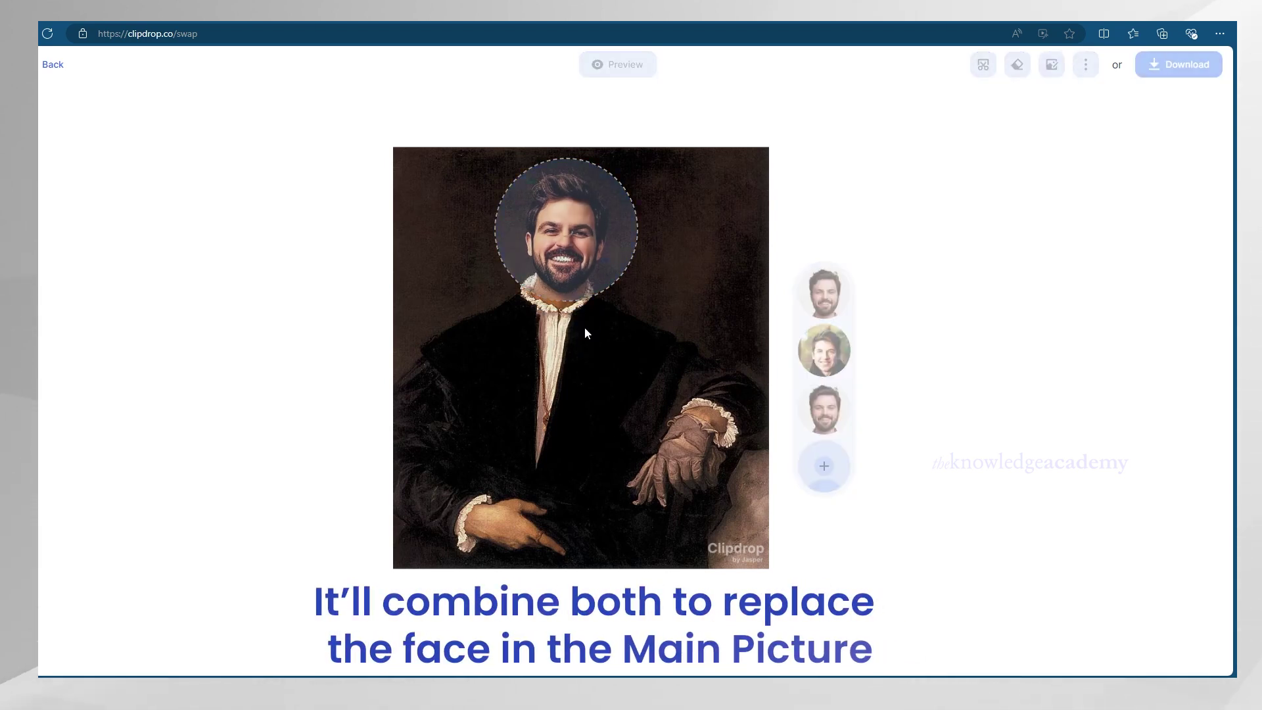
pyautogui.click(621, 64)
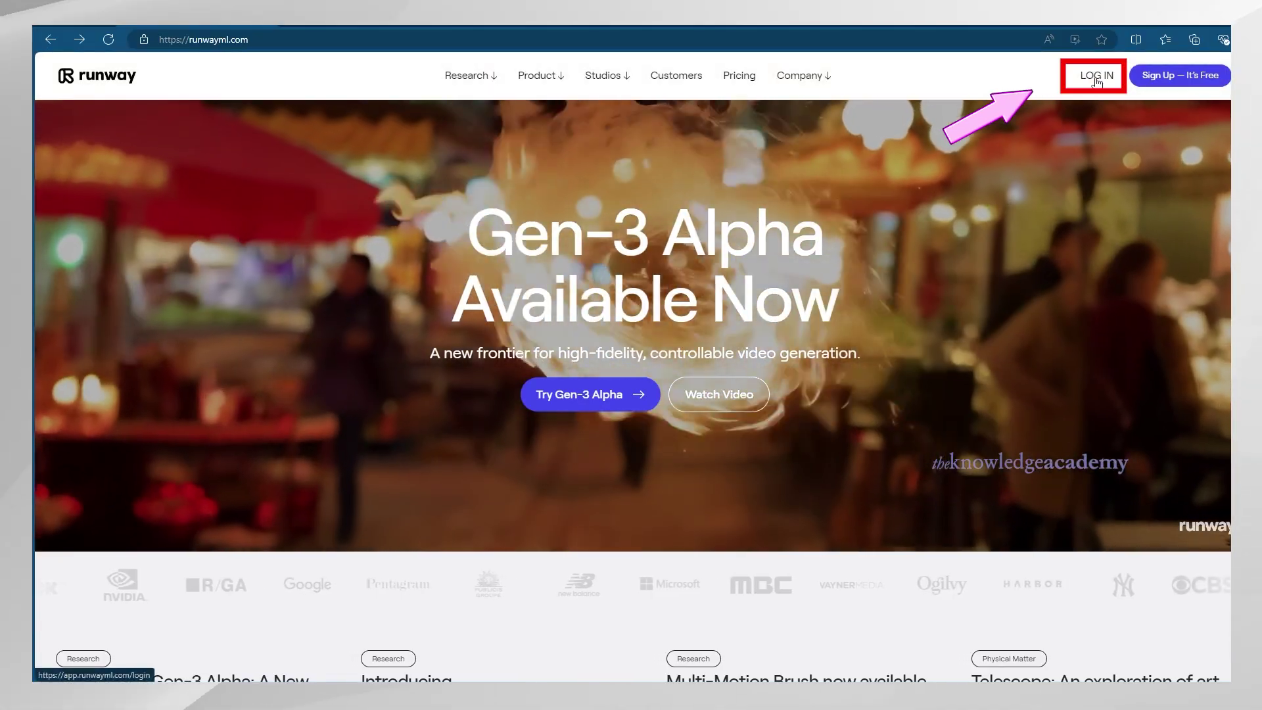
# Step: Log in to Runway and open the Text/Image to Video tool
pyautogui.click(1095, 76)
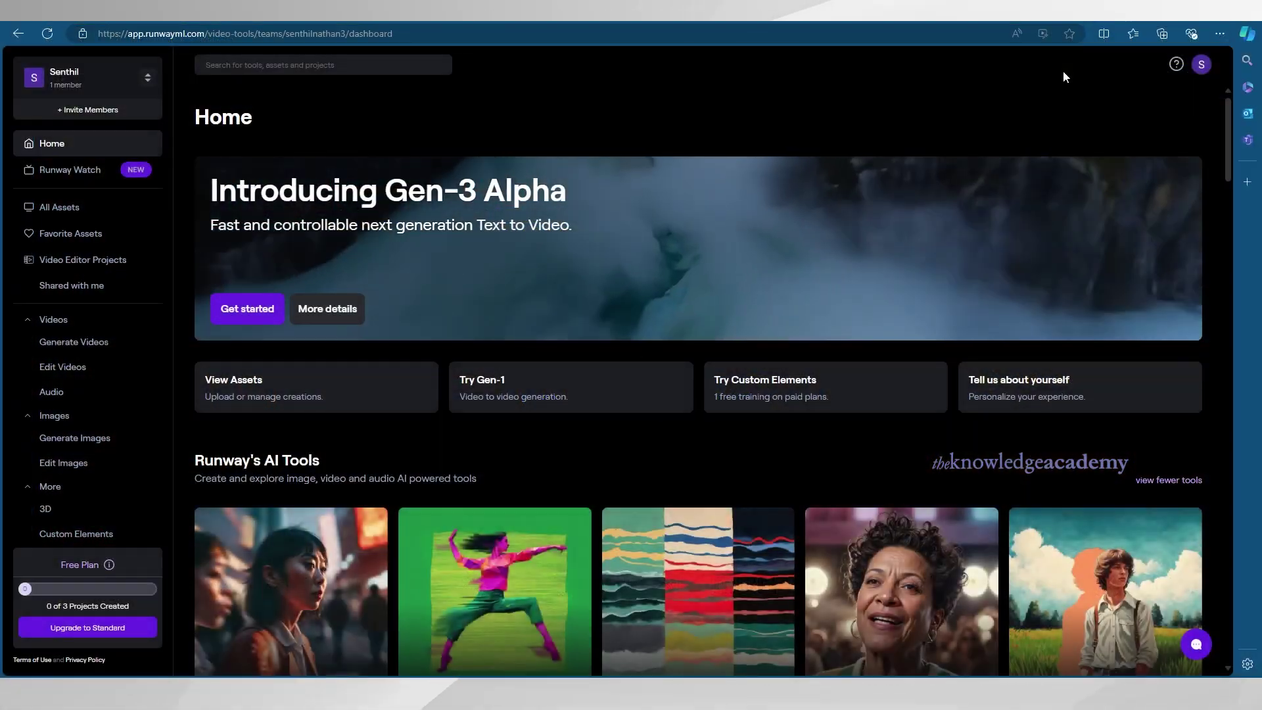
pyautogui.scroll(-2, 457, 502)
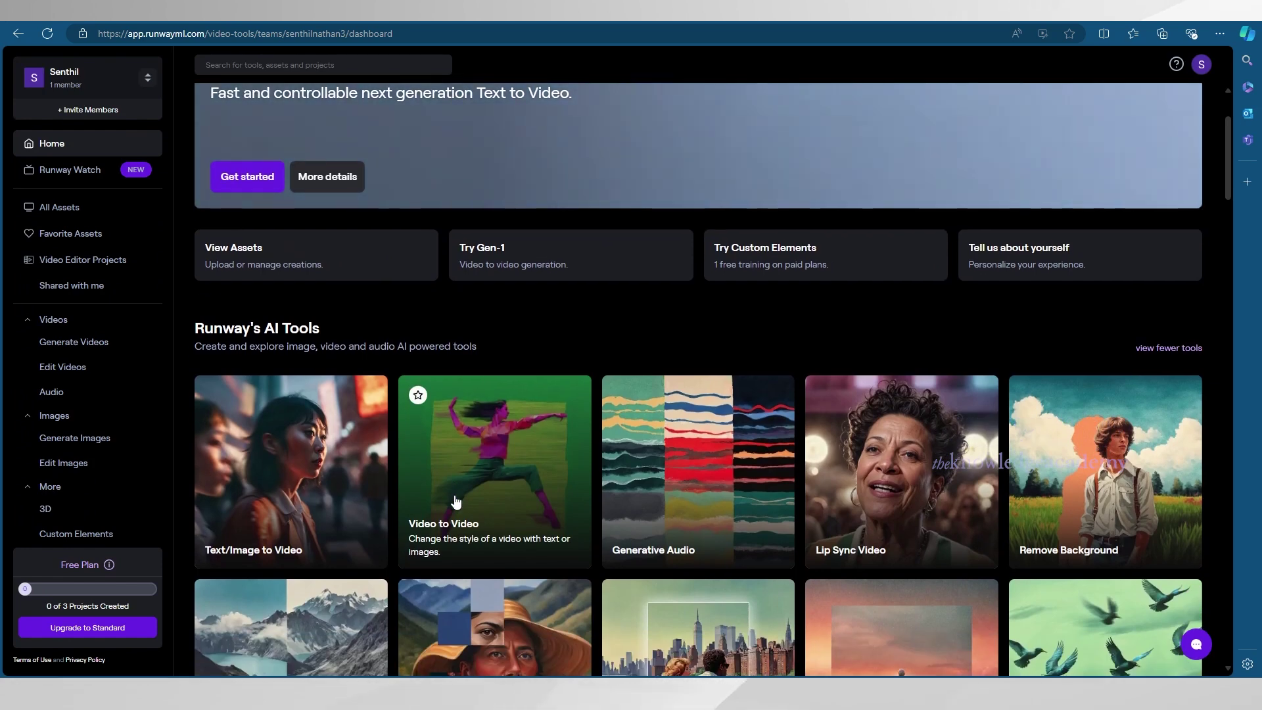
pyautogui.scroll(-2, 457, 502)
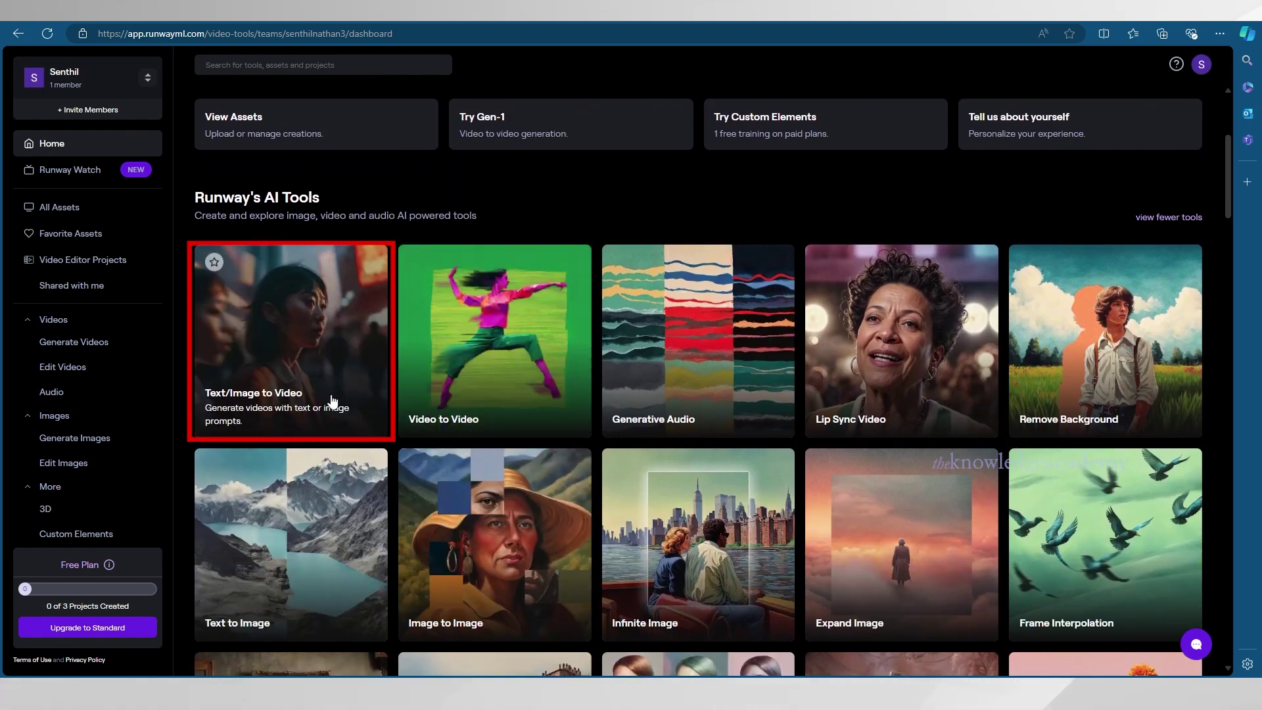
pyautogui.click(321, 355)
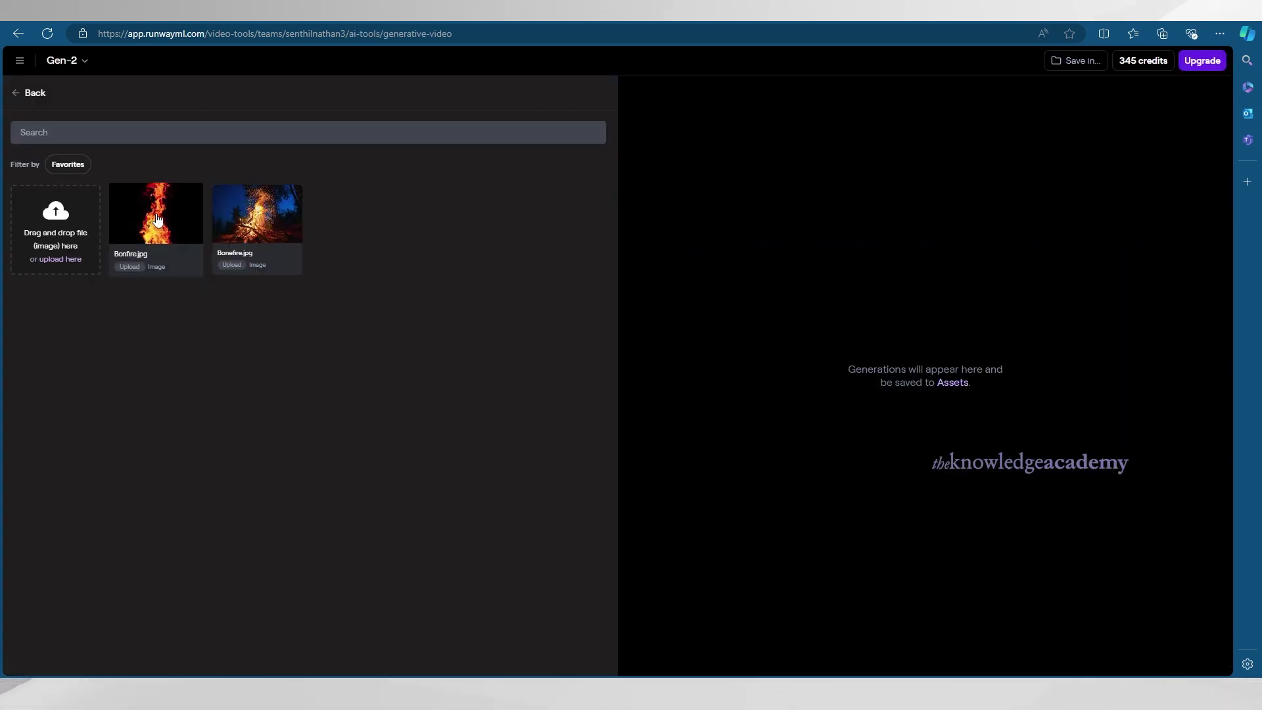
# Step: Upload Bonfire.jpg into the Gen-2 image slot and open Motion Brush
pyautogui.click(57, 239)
pyautogui.click(251, 115)
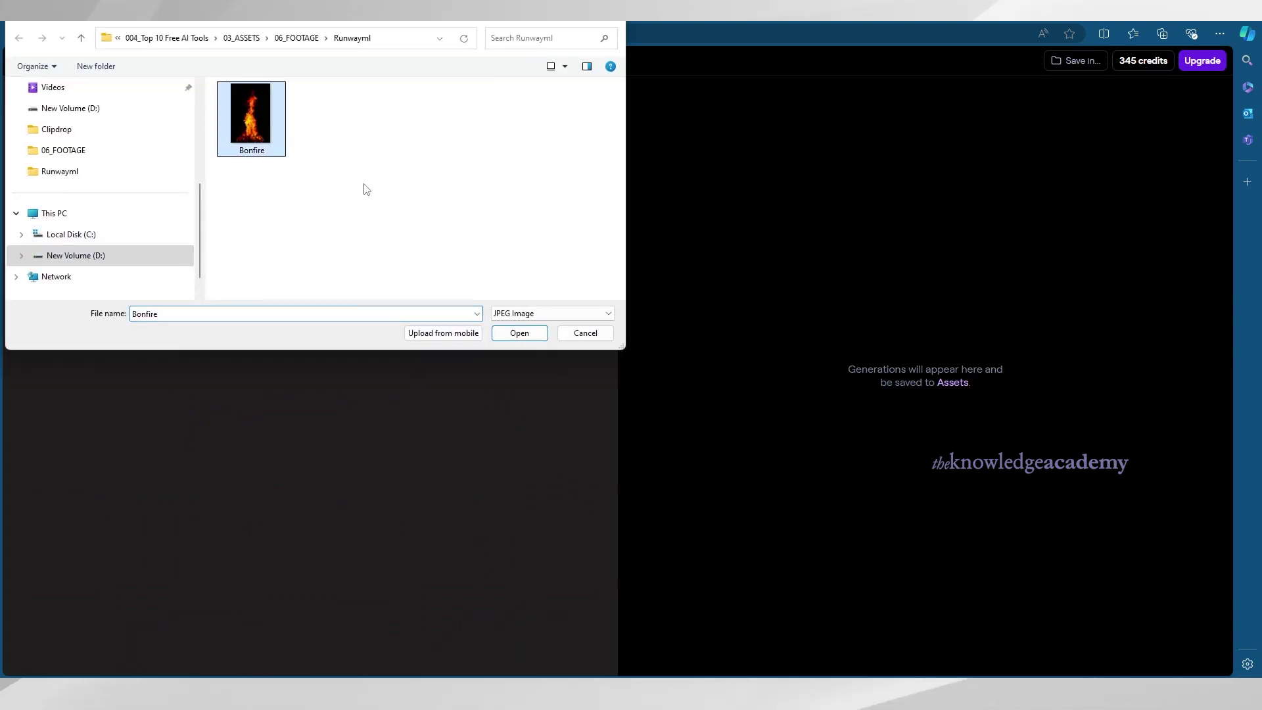
pyautogui.click(519, 333)
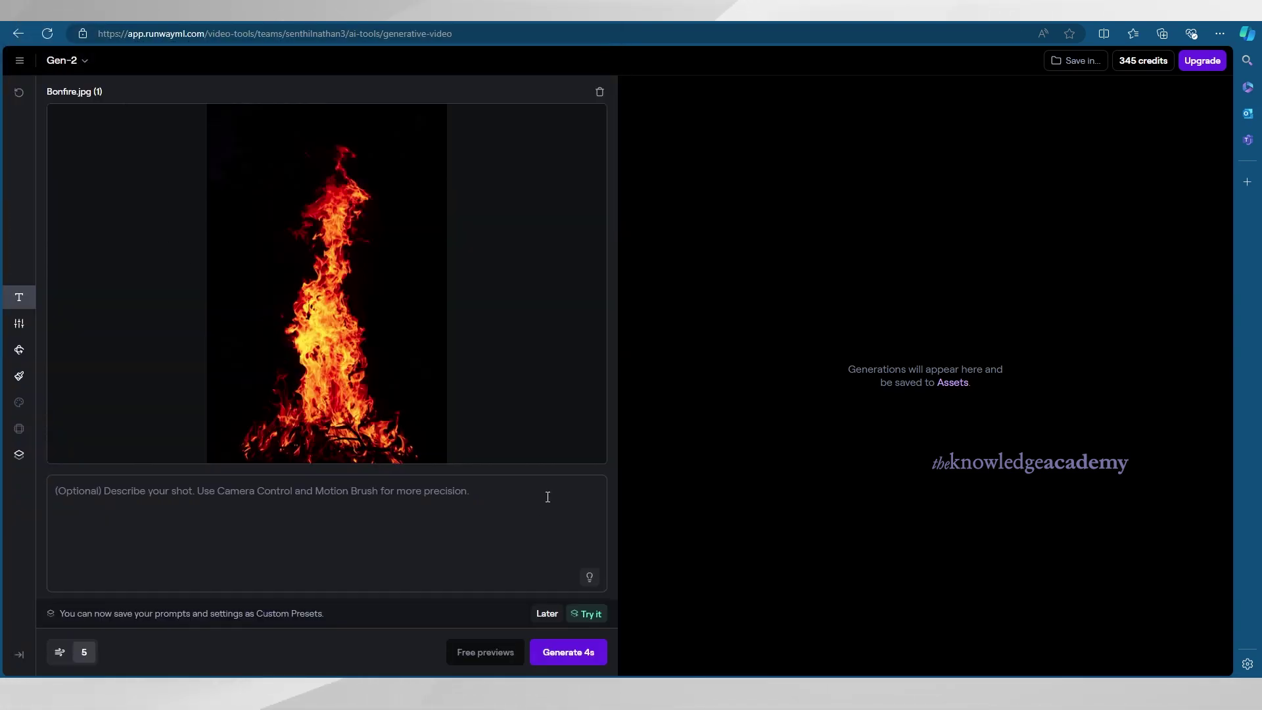
pyautogui.click(560, 504)
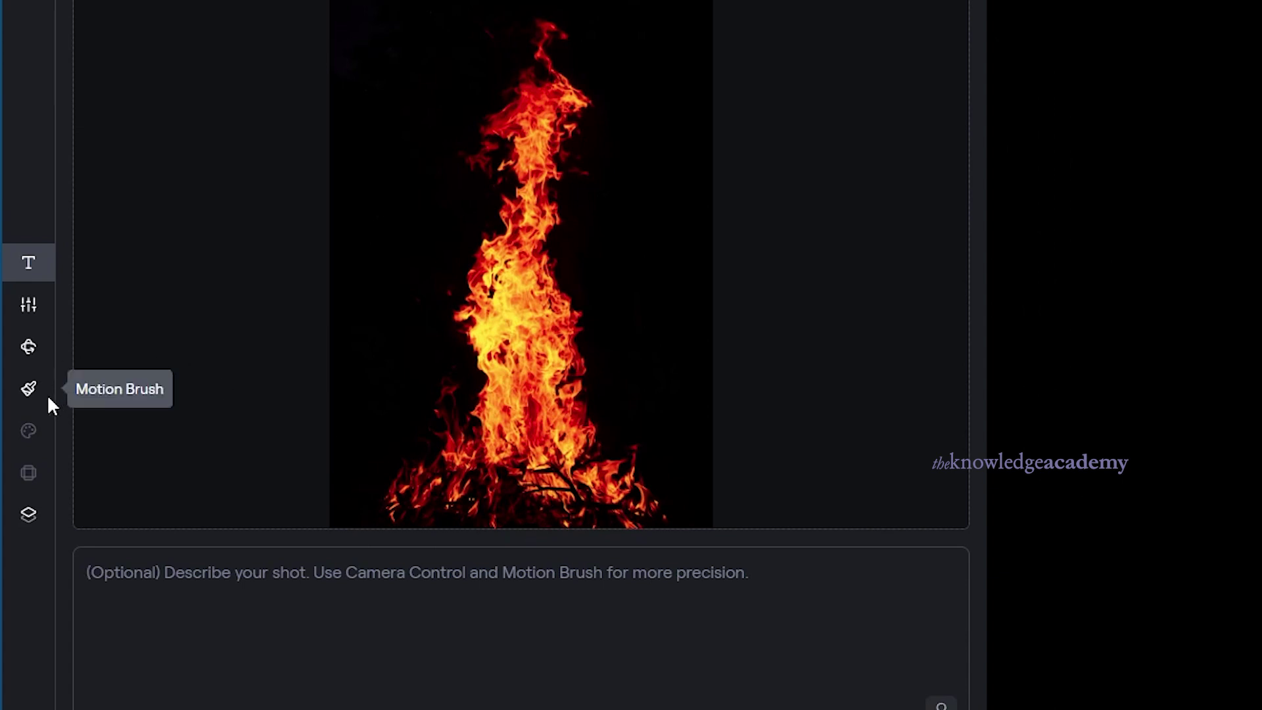
pyautogui.click(29, 390)
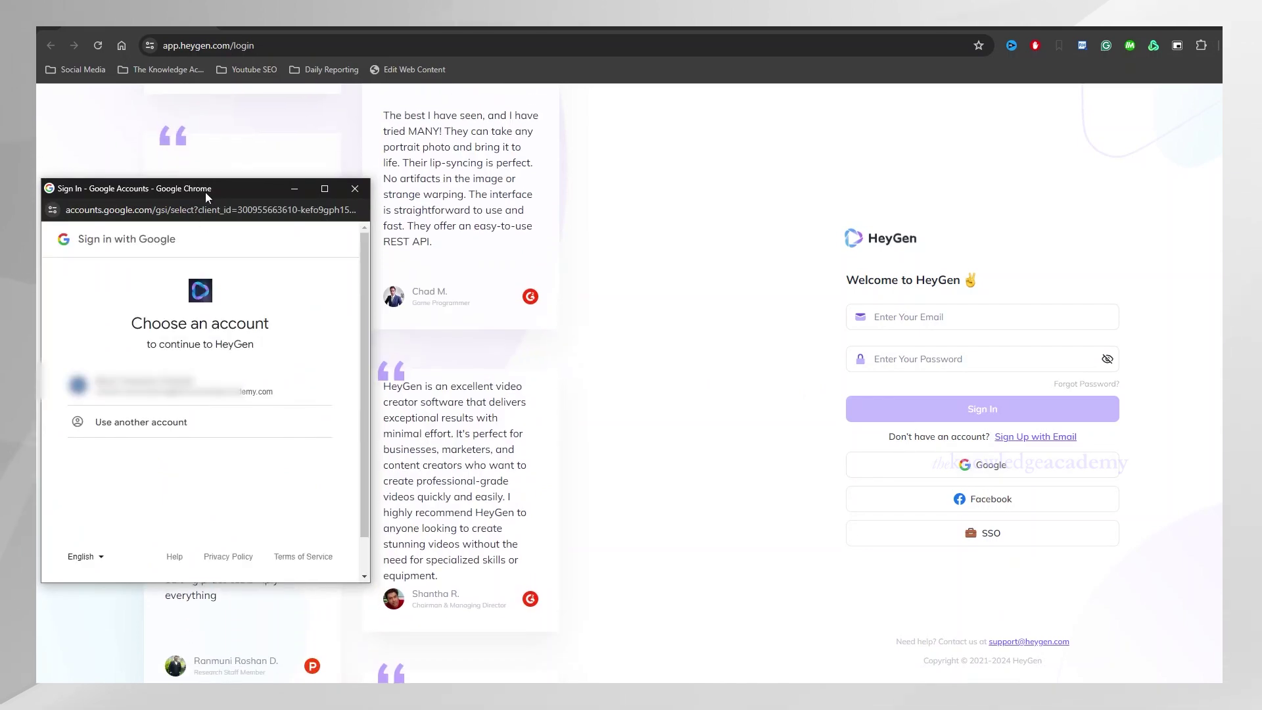
# Step: Sign in to HeyGen via Google and upload the desktop MP4 for a new translation
pyautogui.click(154, 404)
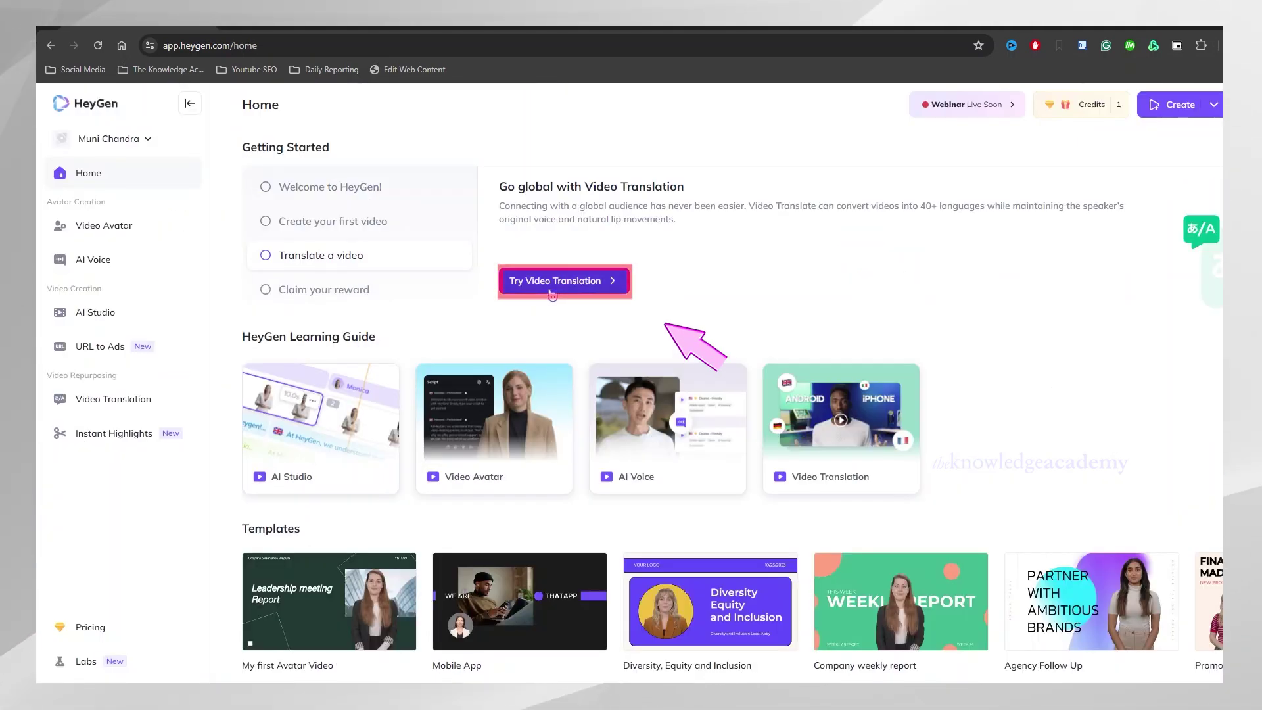
pyautogui.click(558, 285)
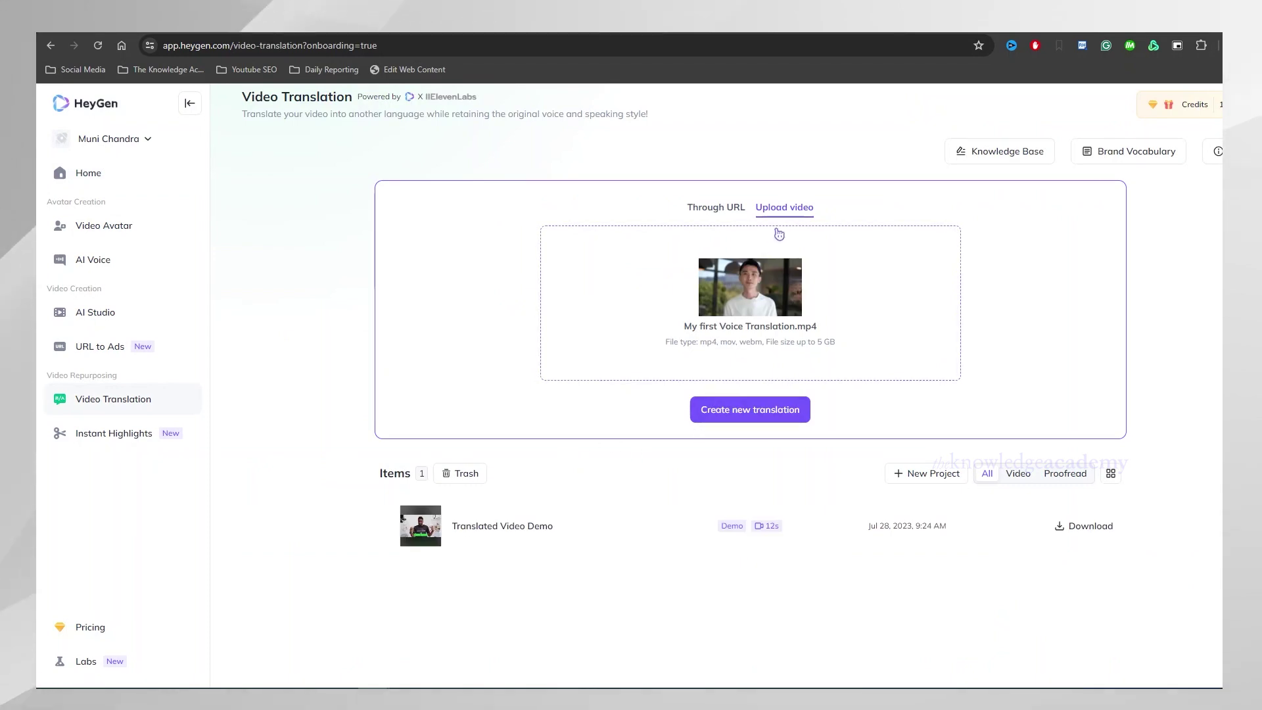
pyautogui.click(741, 324)
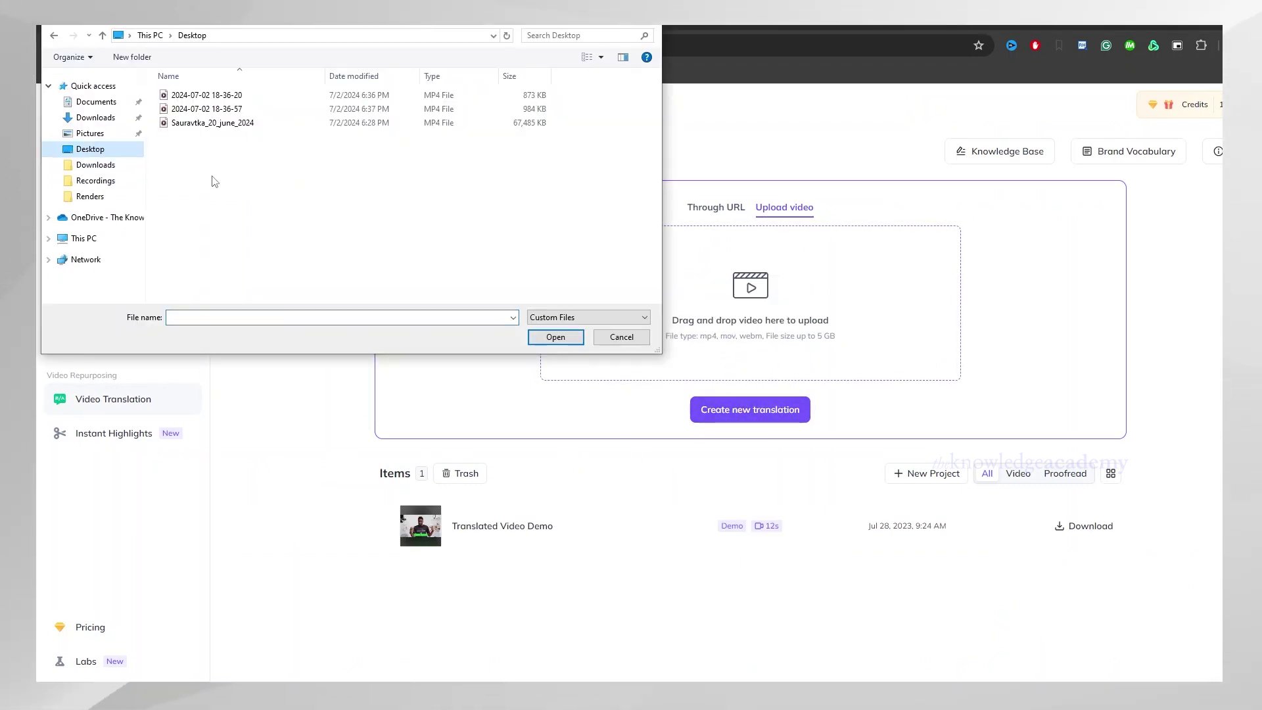
pyautogui.click(201, 123)
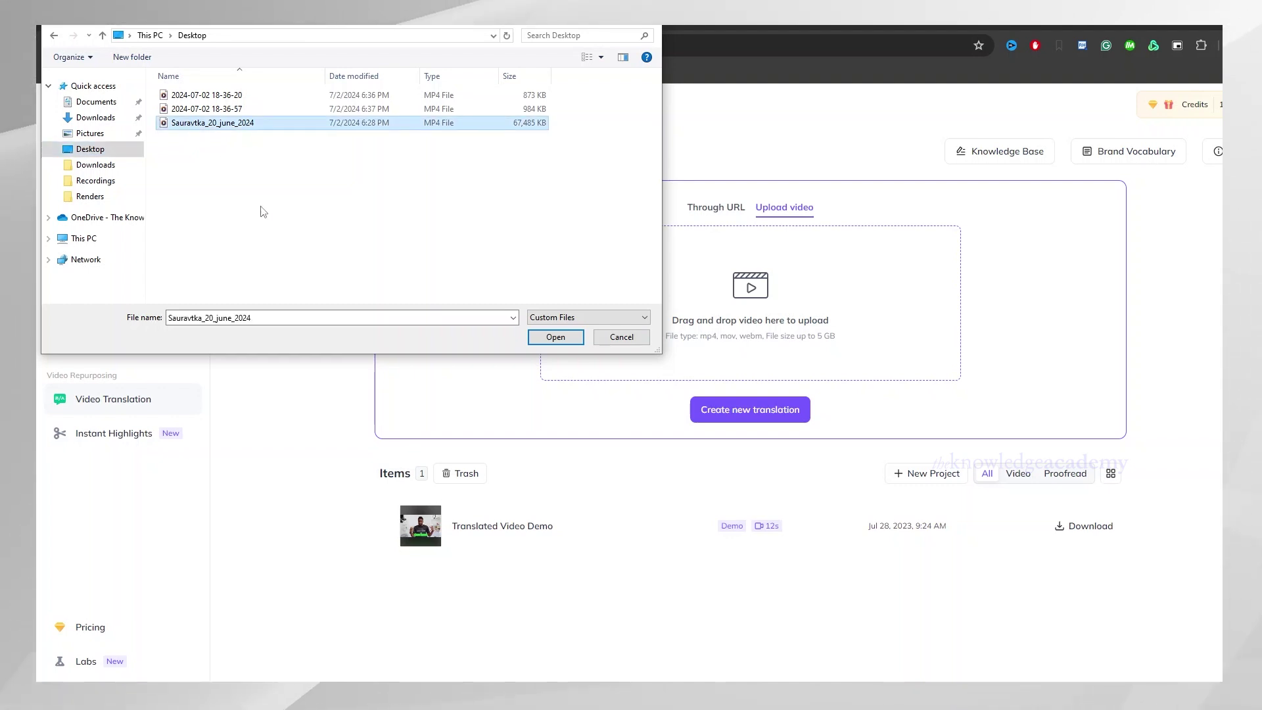
pyautogui.click(556, 338)
pyautogui.click(717, 411)
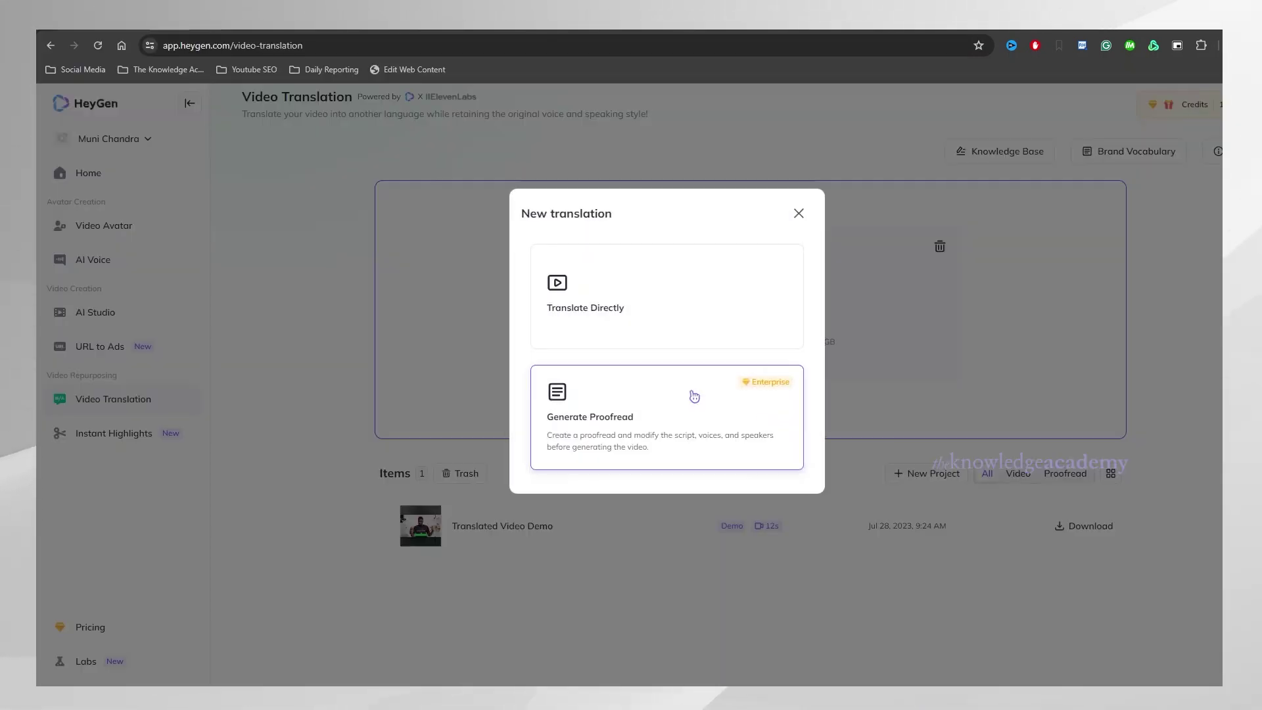
# Step: Translate the video directly into French and submit the request
pyautogui.click(659, 298)
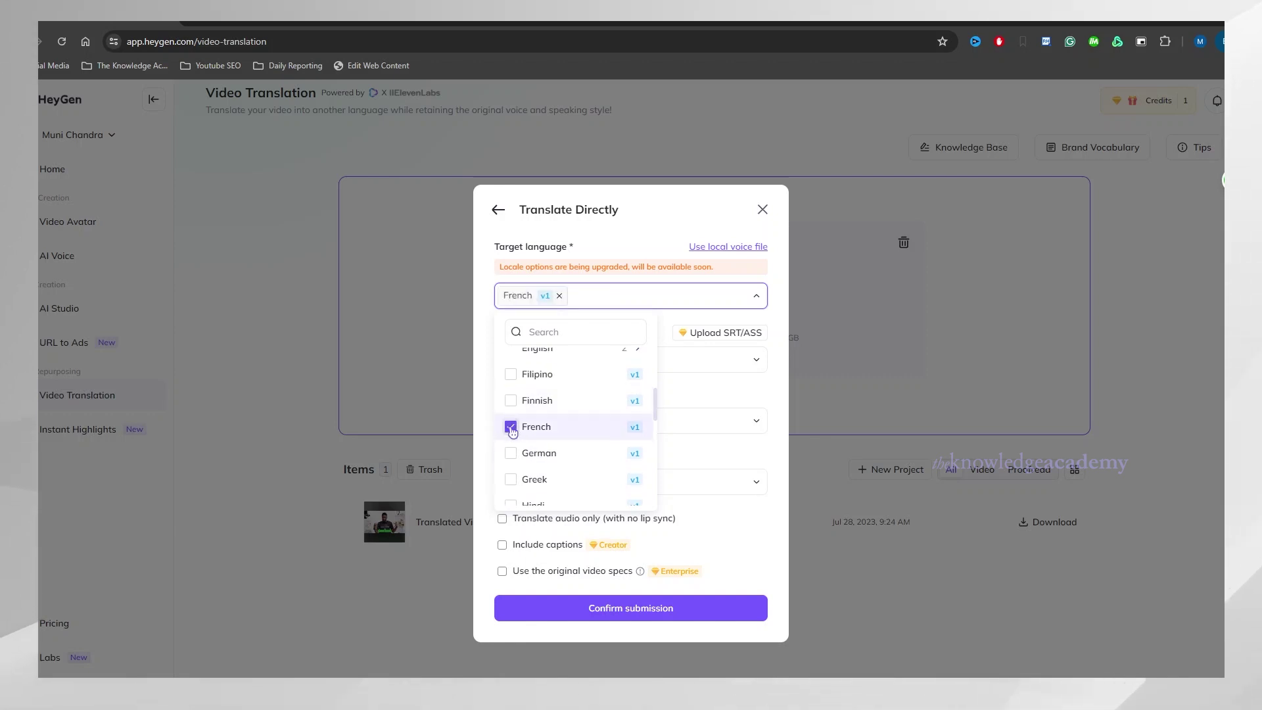
pyautogui.click(656, 607)
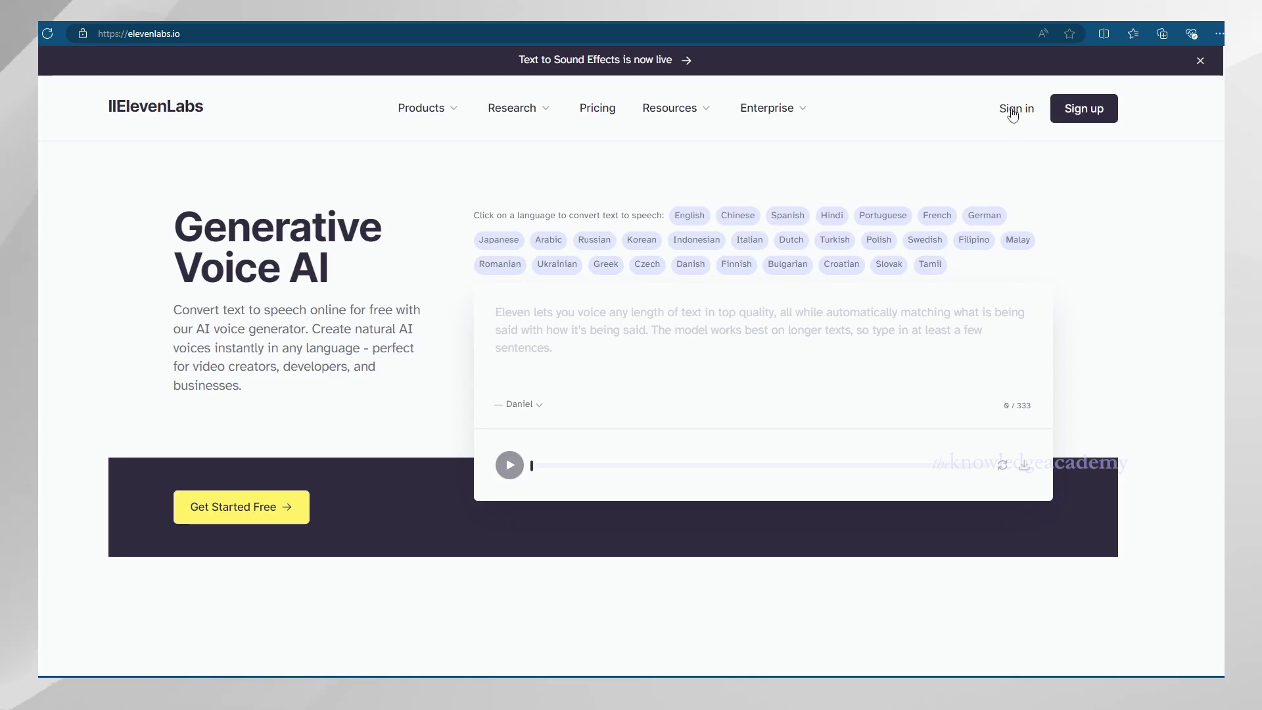
# Step: Sign in to ElevenLabs with Google and switch Speech Synthesis to Speech to Speech
pyautogui.click(1013, 111)
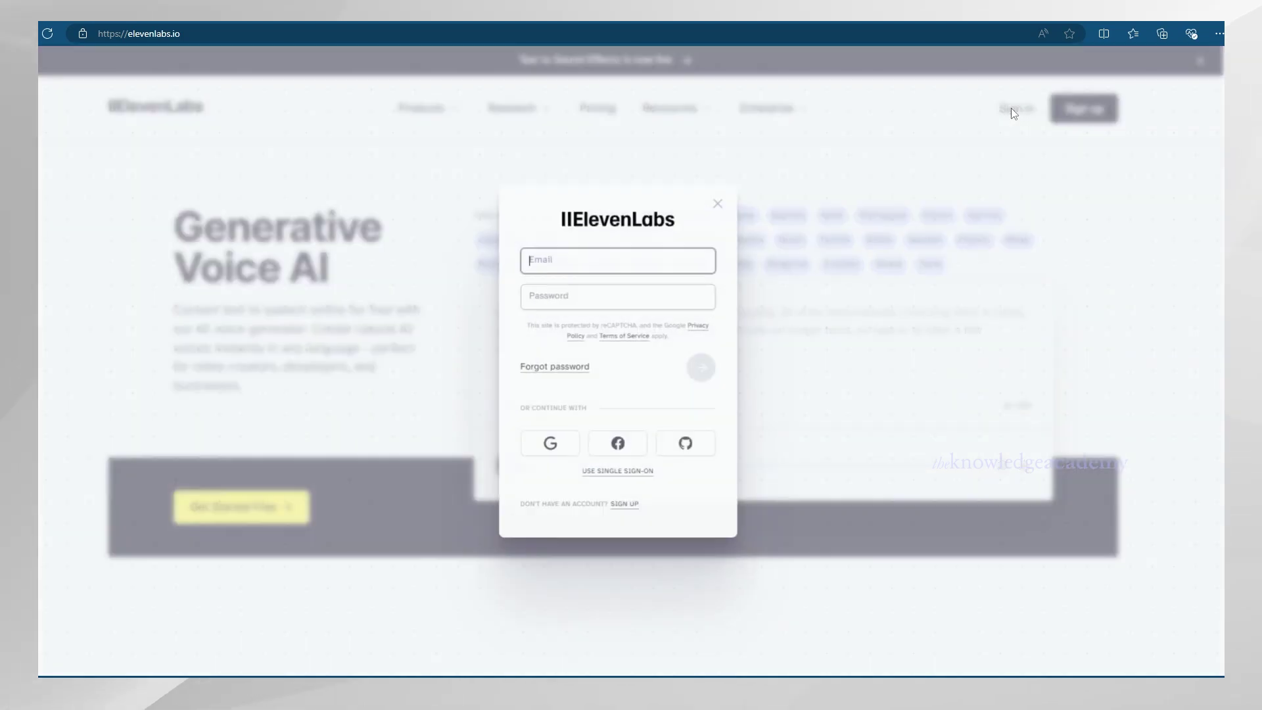
pyautogui.click(551, 443)
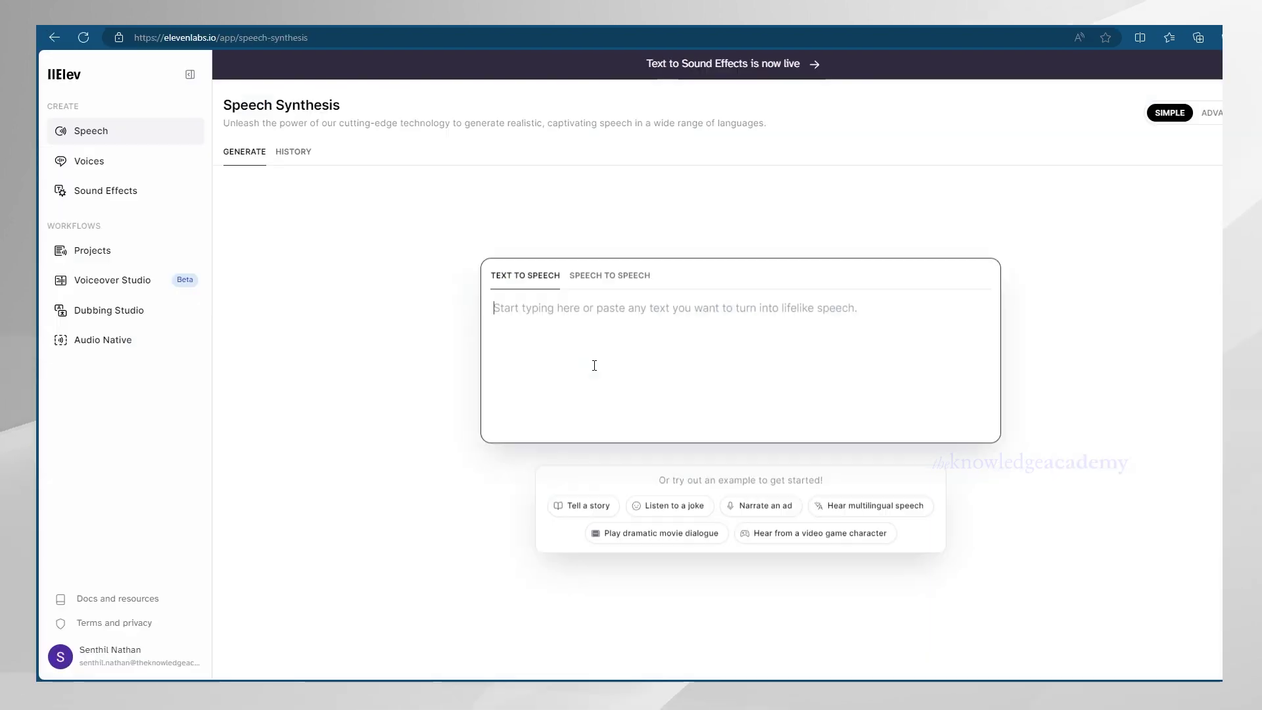
pyautogui.click(608, 284)
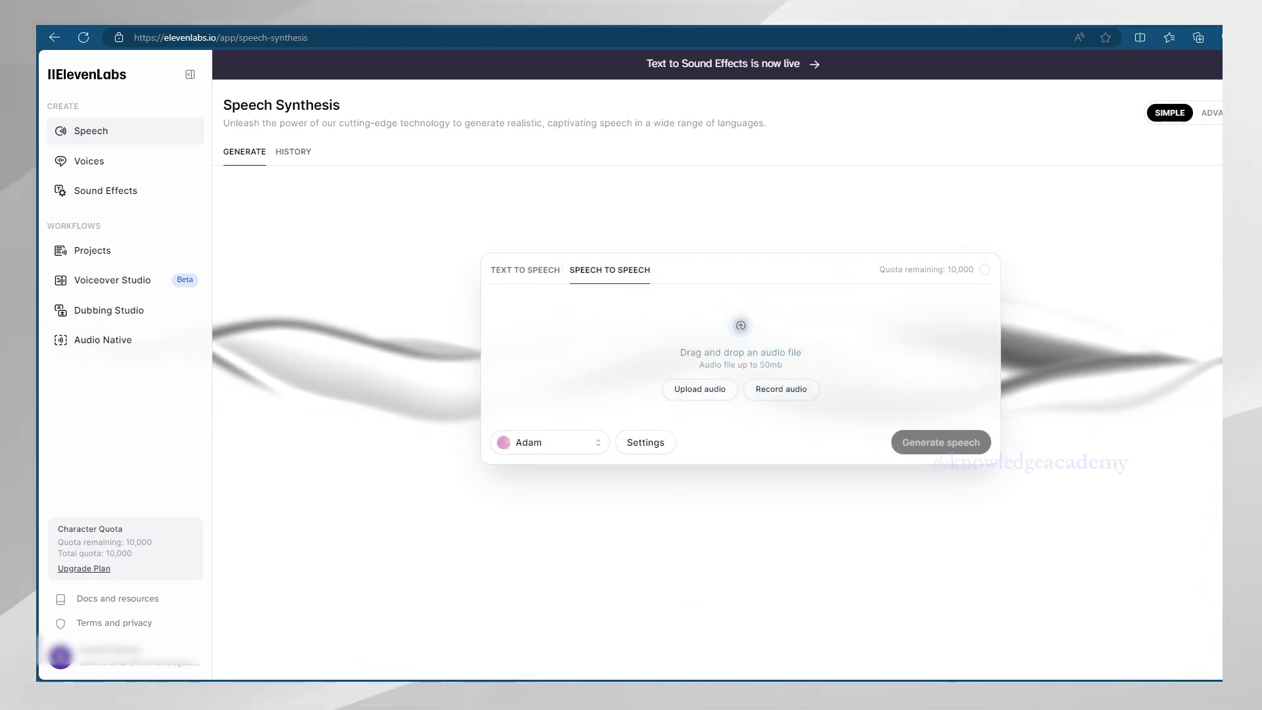
# Step: Drop Sample Audio.mp3 into the upload zone as the recording to convert
pyautogui.moveTo(480, 346); pyautogui.dragTo(724, 338)
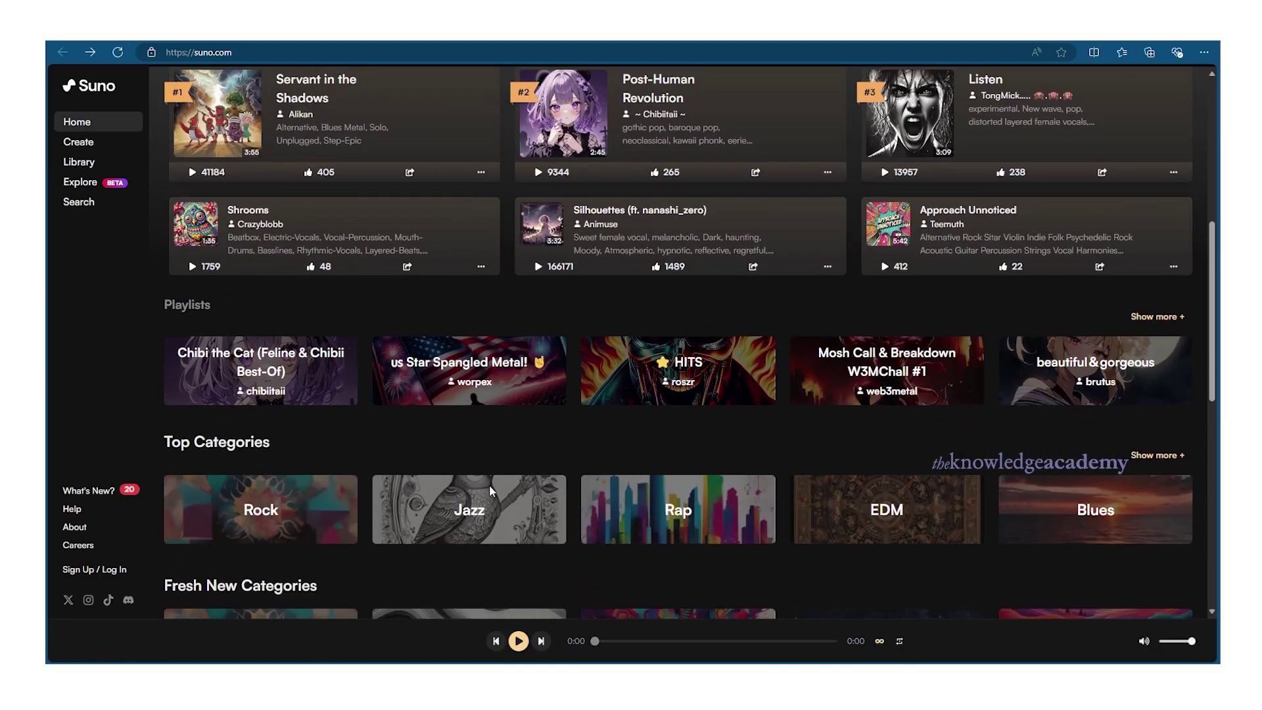
pyautogui.scroll(-3, 490, 486)
pyautogui.scroll(6, 491, 493)
pyautogui.scroll(4, 491, 493)
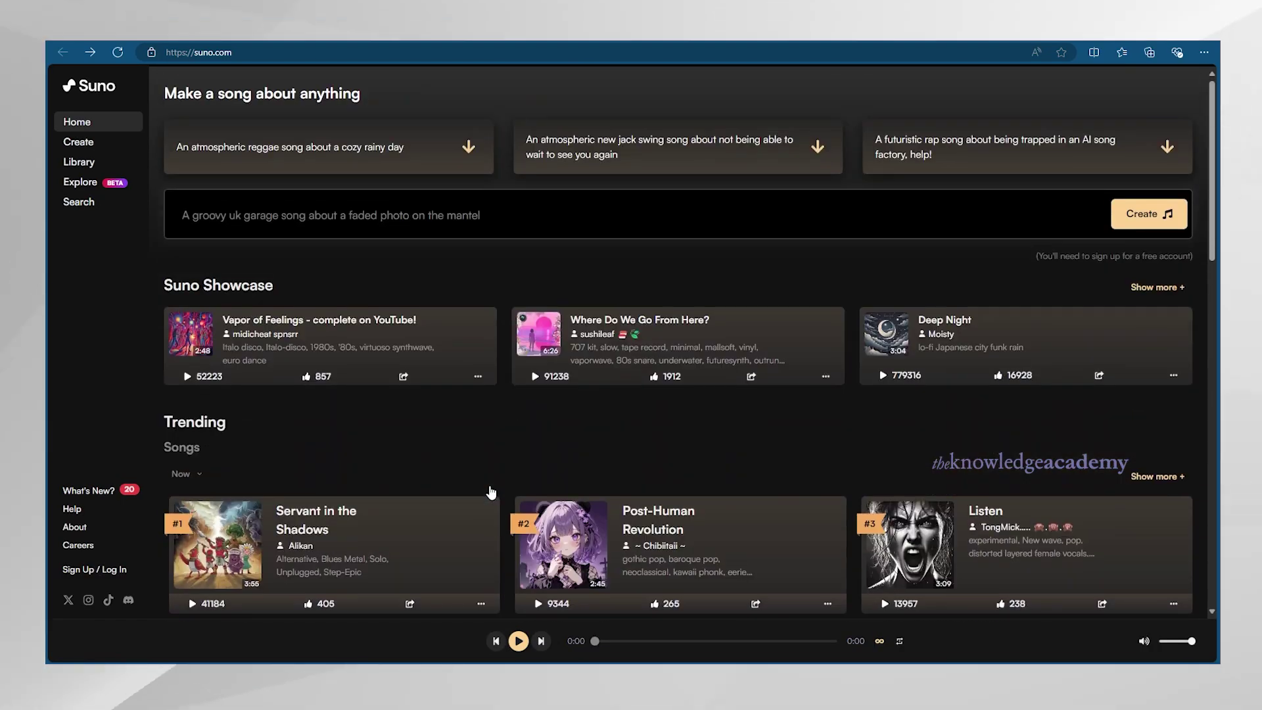
# Step: Start a Suno song, sign up with Google, and switch to Custom mode
pyautogui.click(1148, 222)
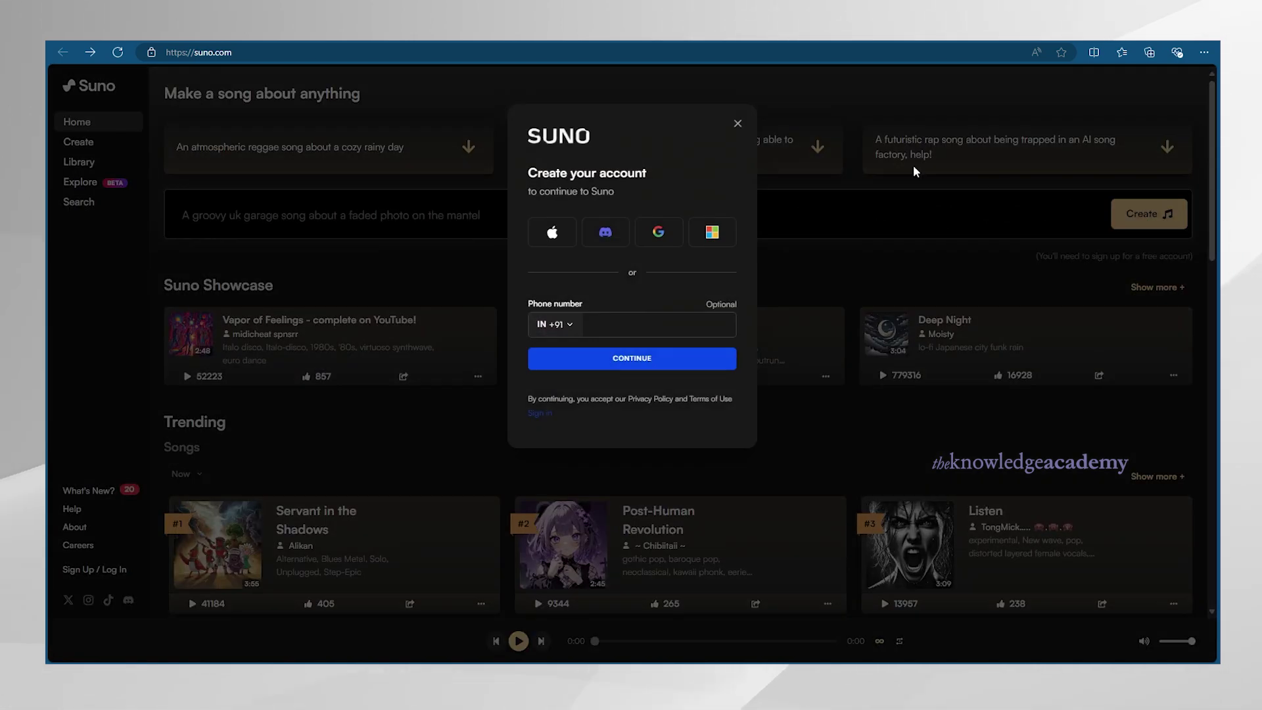
pyautogui.click(654, 230)
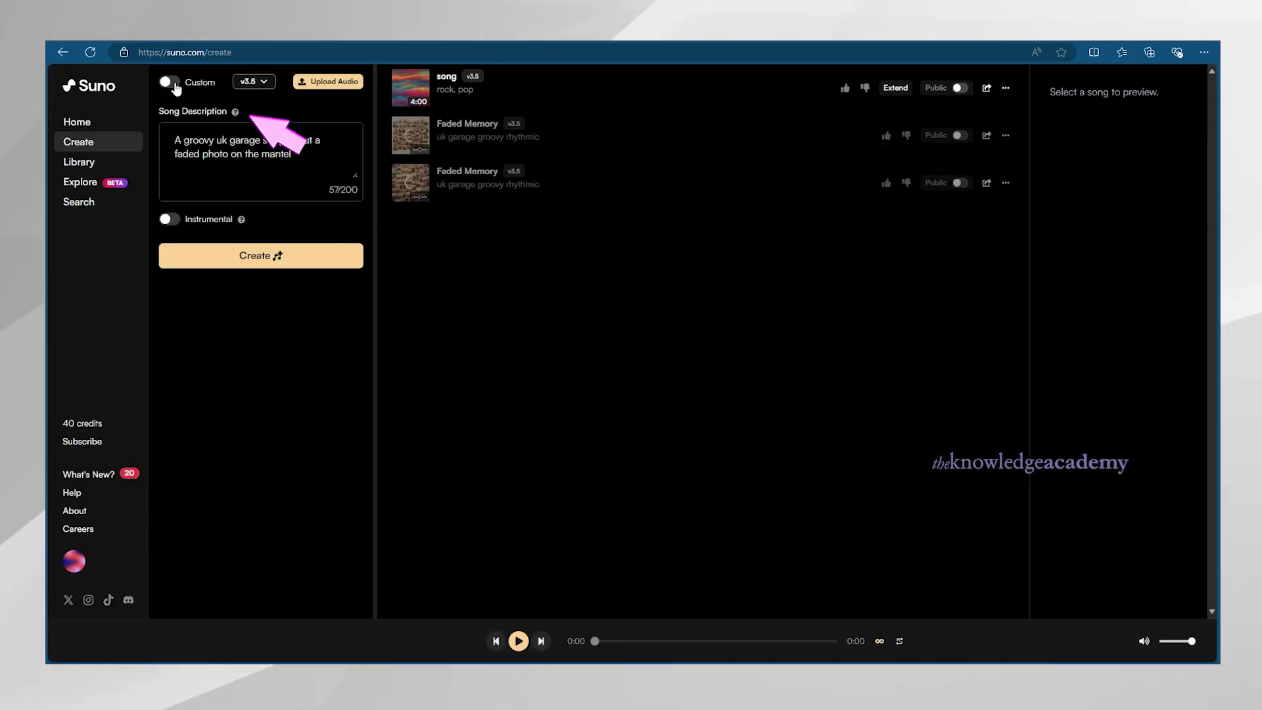
pyautogui.click(175, 84)
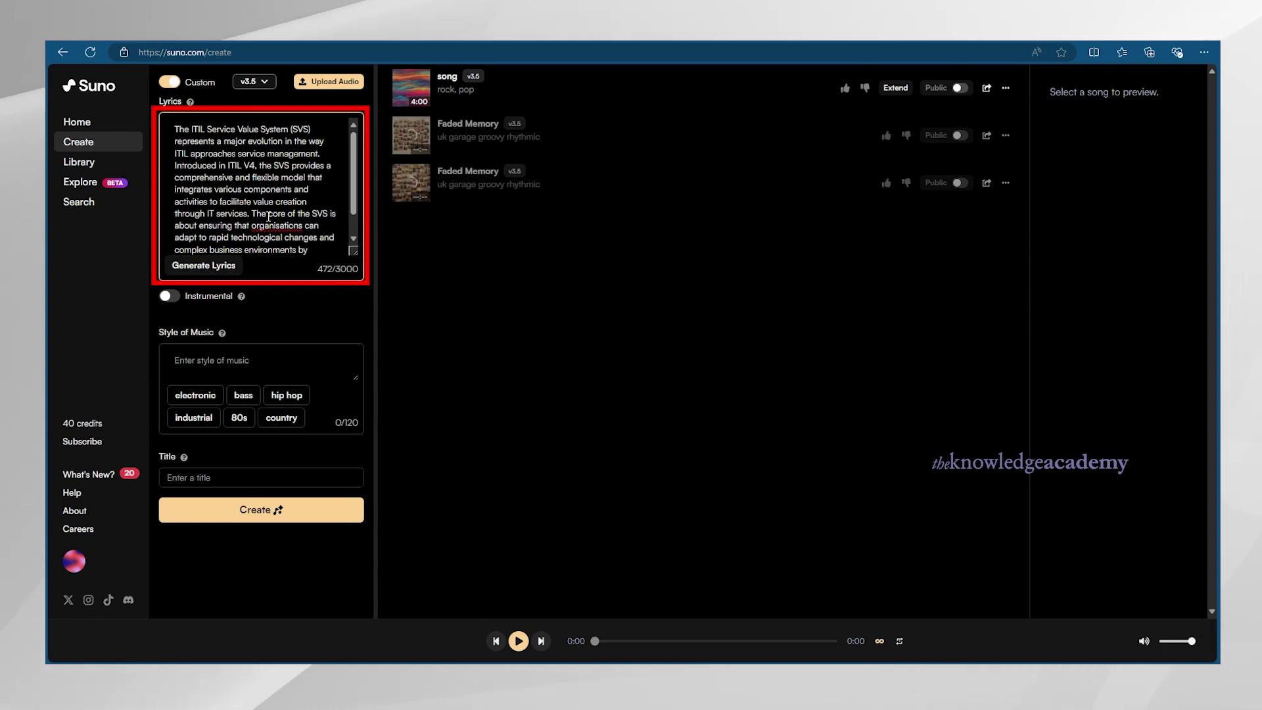
pyautogui.scroll(-1, 269, 216)
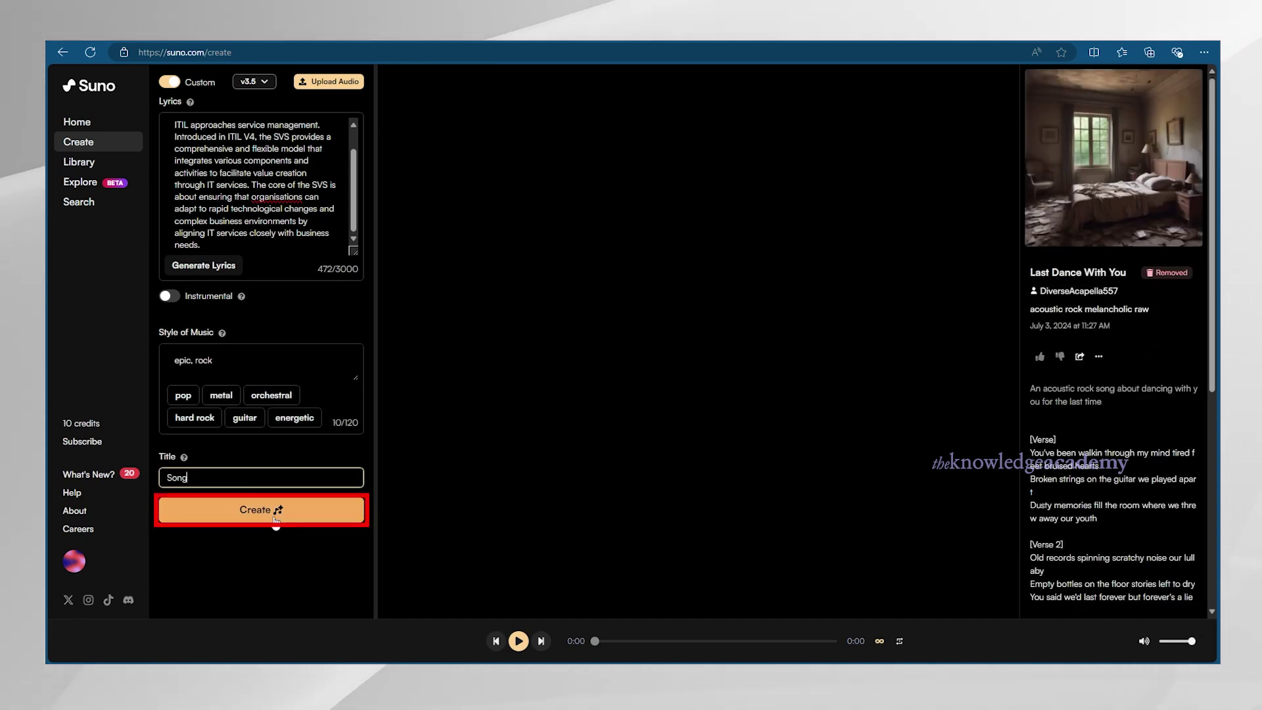
# Step: Generate the epic rock songs titled Song and play the second version
pyautogui.click(266, 513)
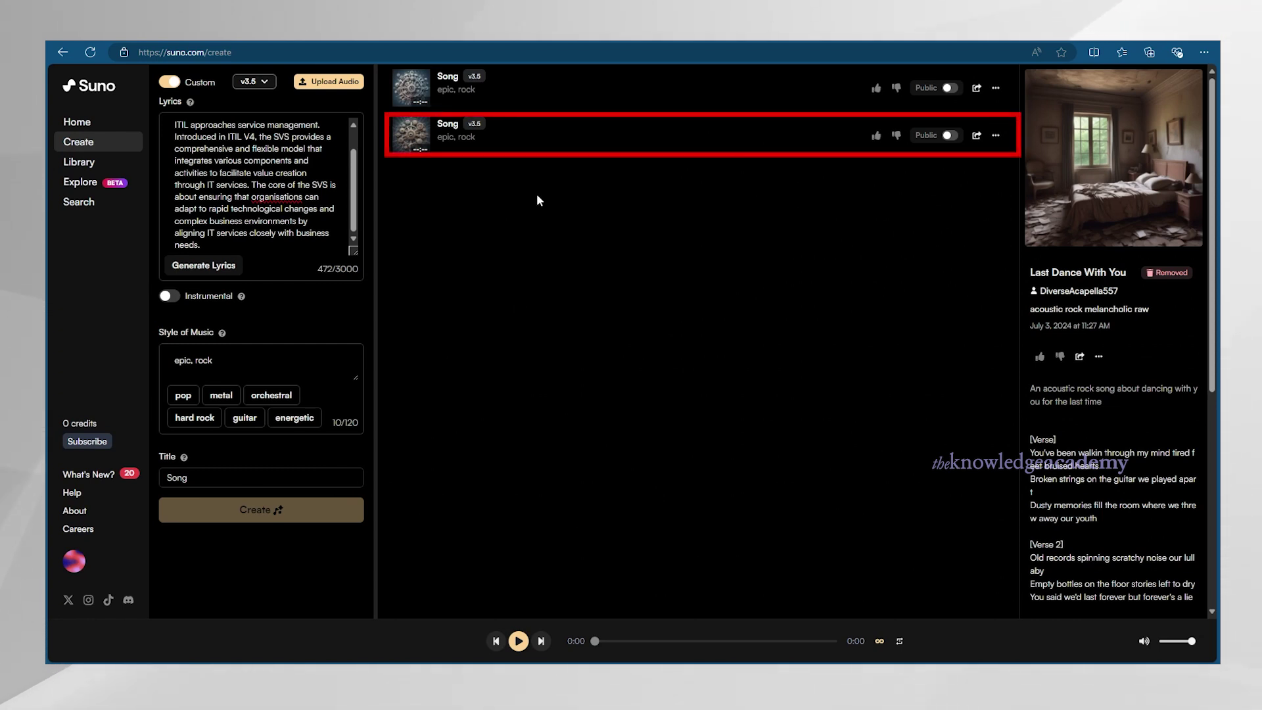
pyautogui.click(412, 136)
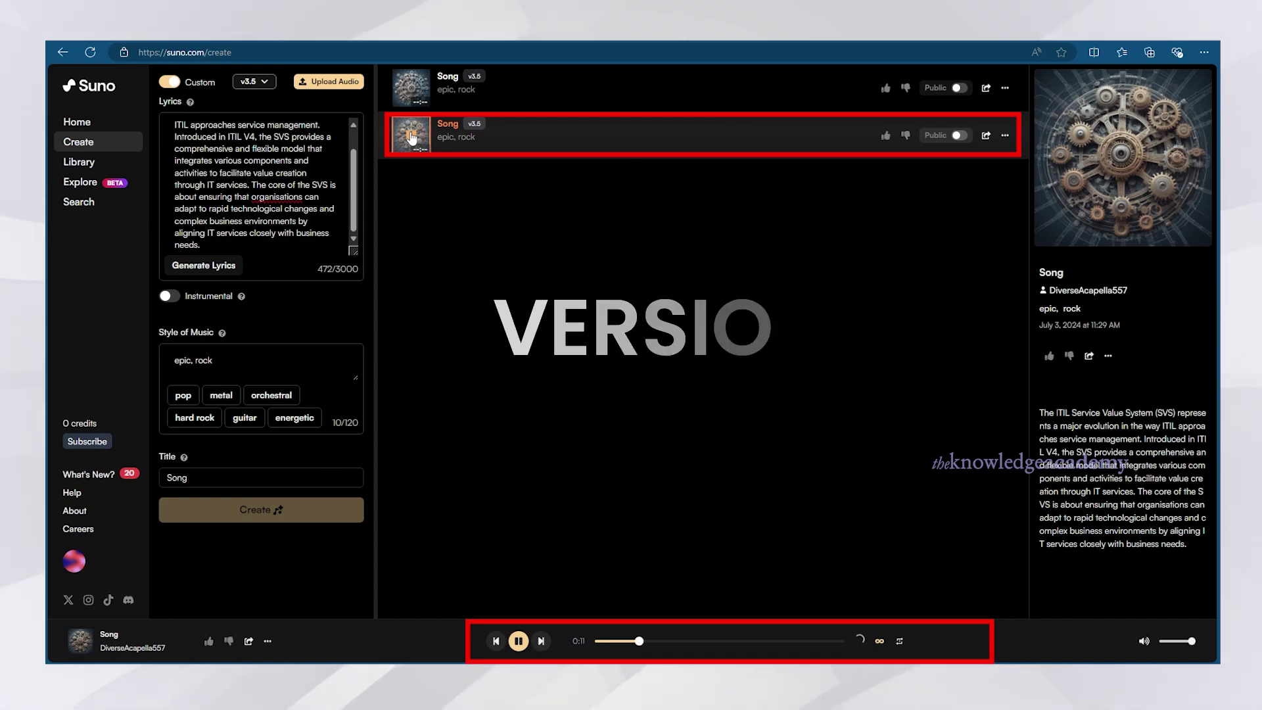
# Step: Play and pause the first version, then show the second song's Download options
pyautogui.click(414, 90)
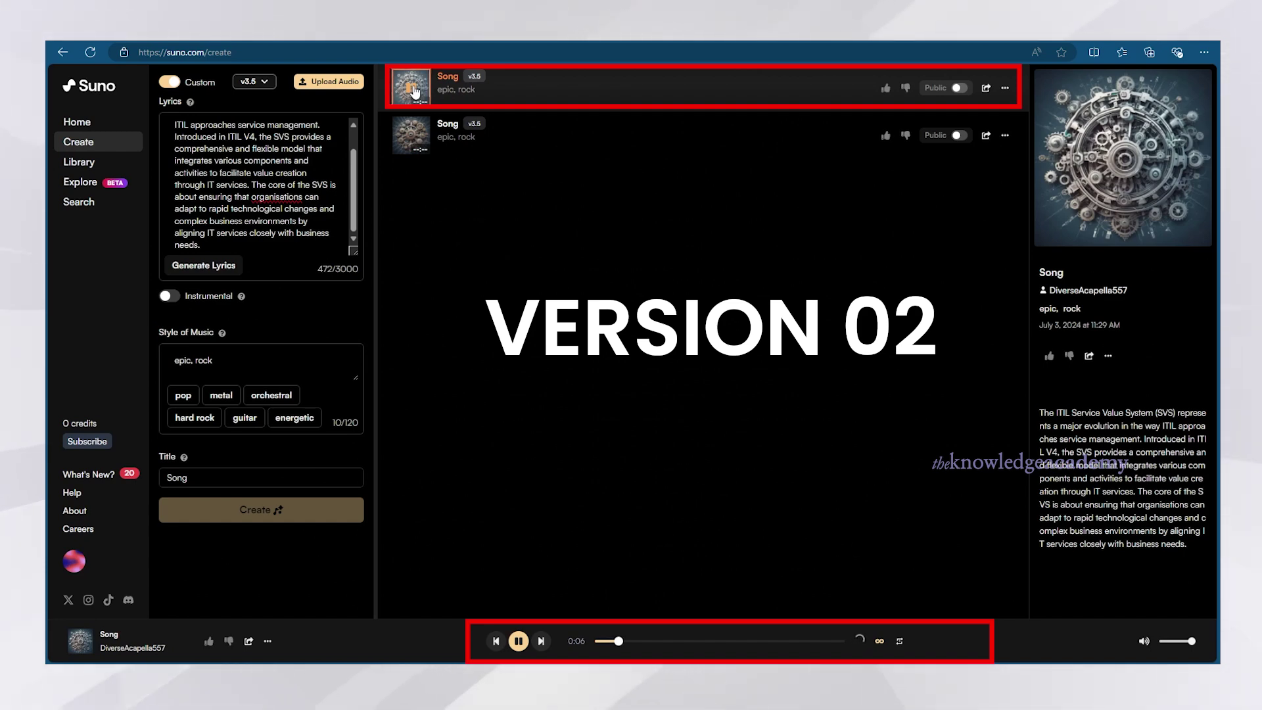
pyautogui.click(414, 90)
pyautogui.click(1007, 137)
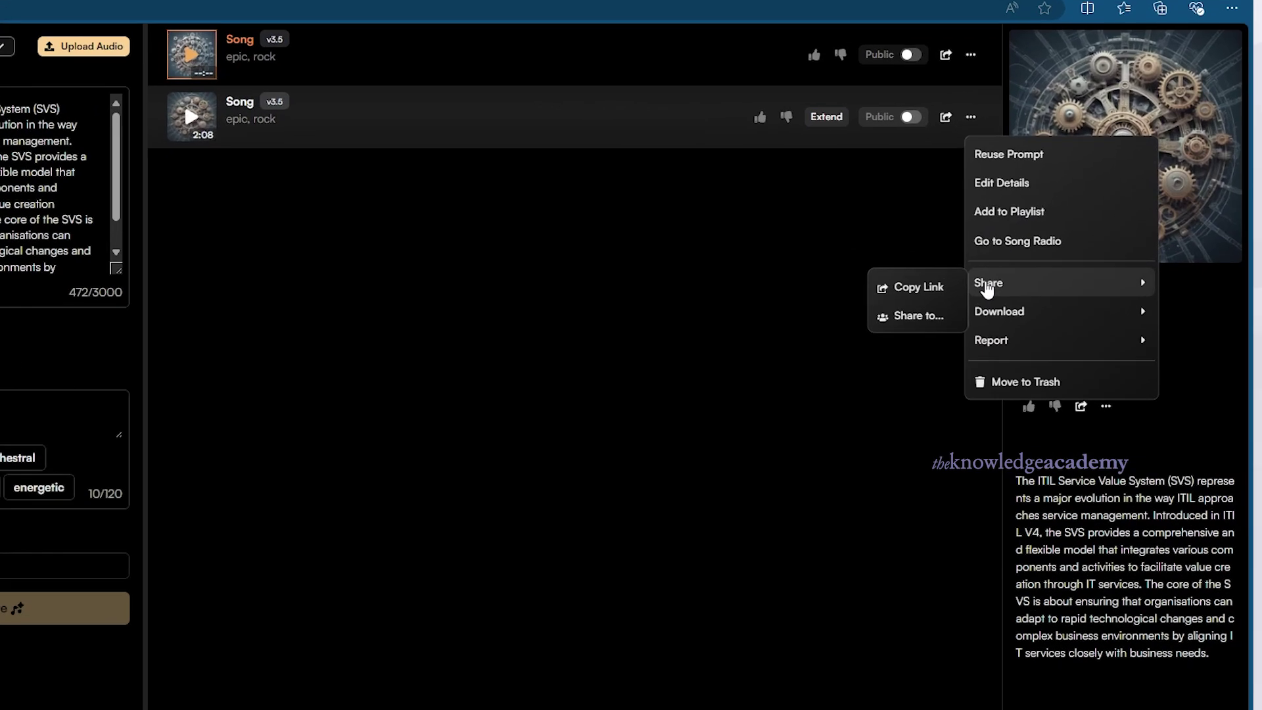
pyautogui.moveTo(1022, 288)
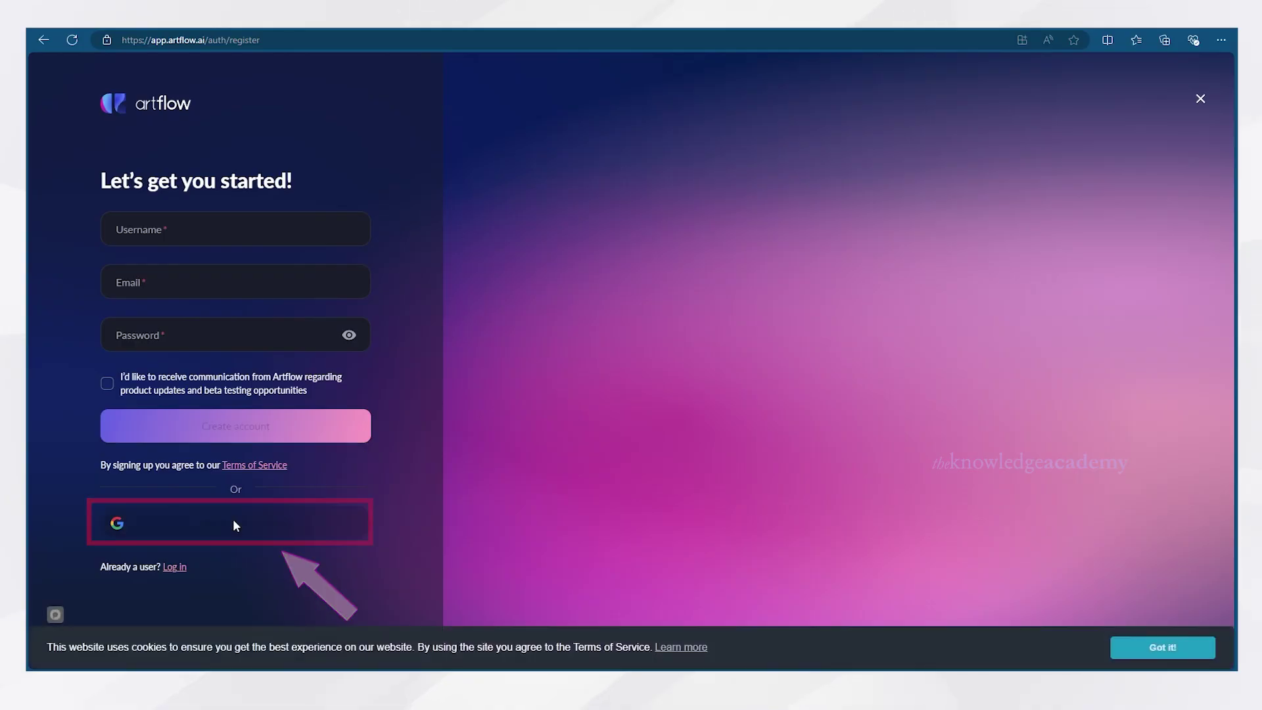
# Step: Sign in with Google and train AI actor 'Adam' (male, adult) from the 20 Men-folder photos
pyautogui.click(234, 524)
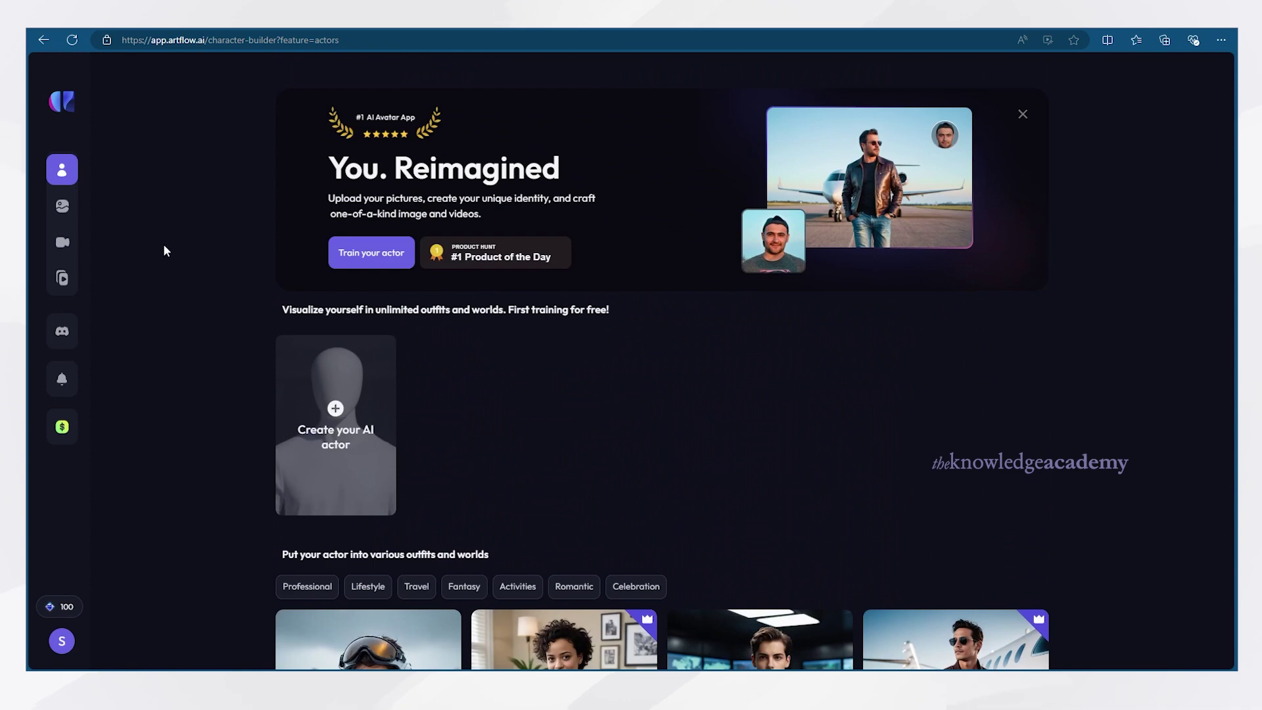
pyautogui.moveTo(131, 183)
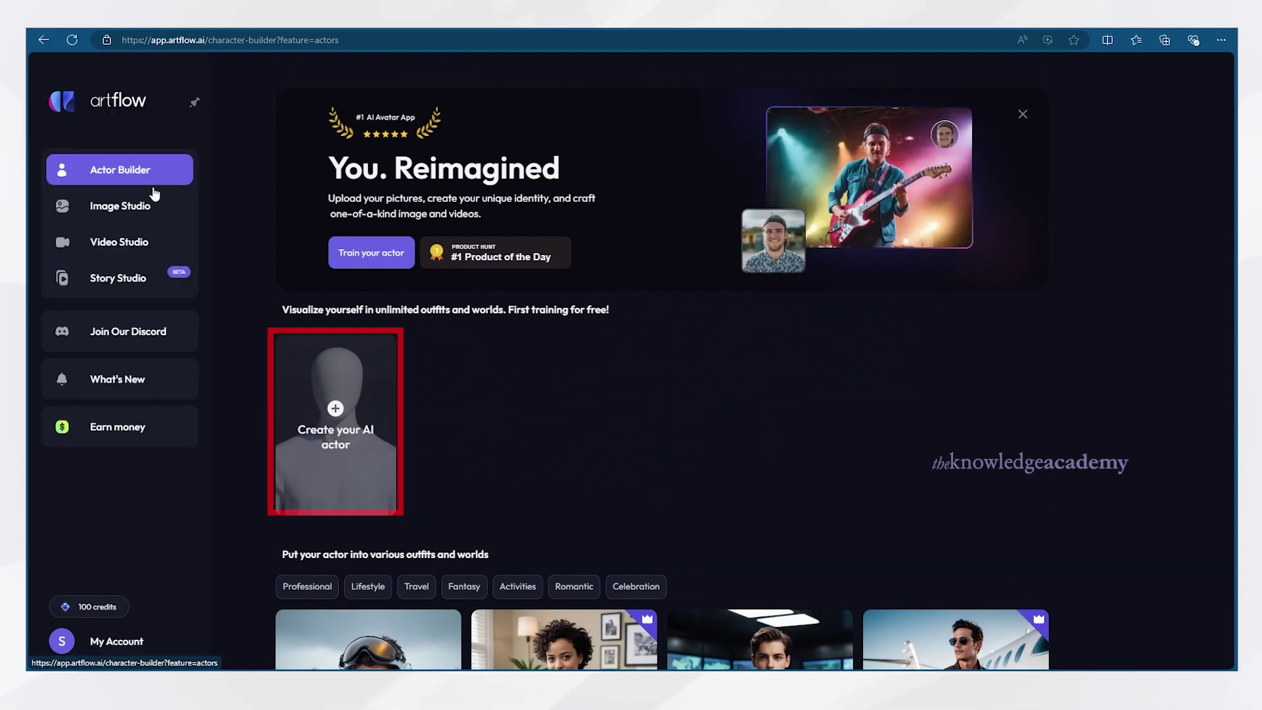
pyautogui.click(343, 436)
pyautogui.click(459, 372)
pyautogui.moveTo(420, 105); pyautogui.dragTo(416, 273)
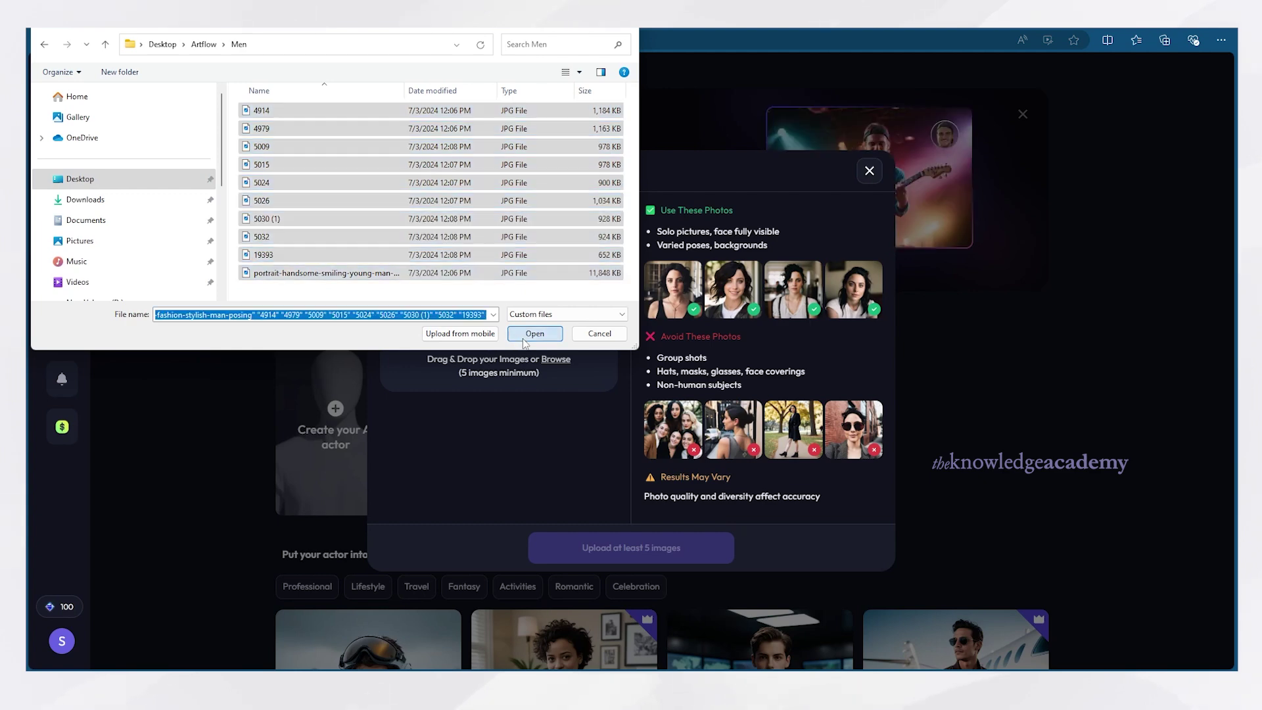
pyautogui.click(526, 337)
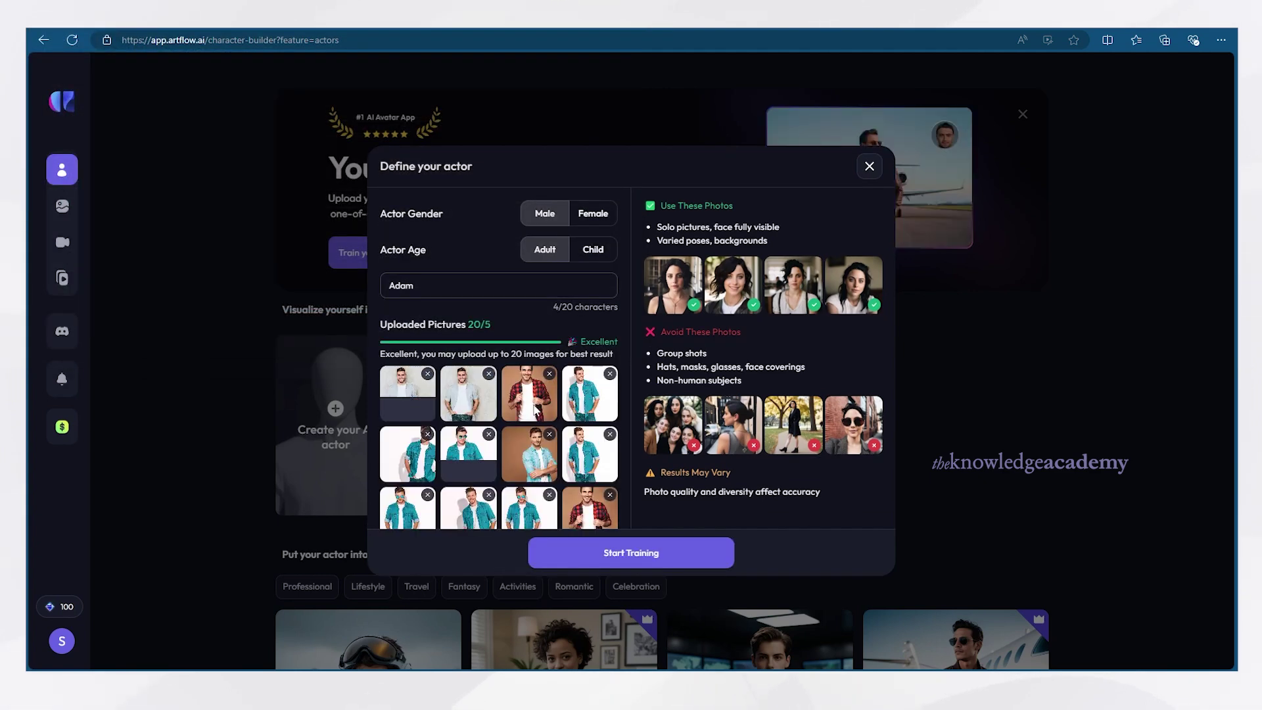
pyautogui.scroll(-3, 536, 427)
pyautogui.click(637, 560)
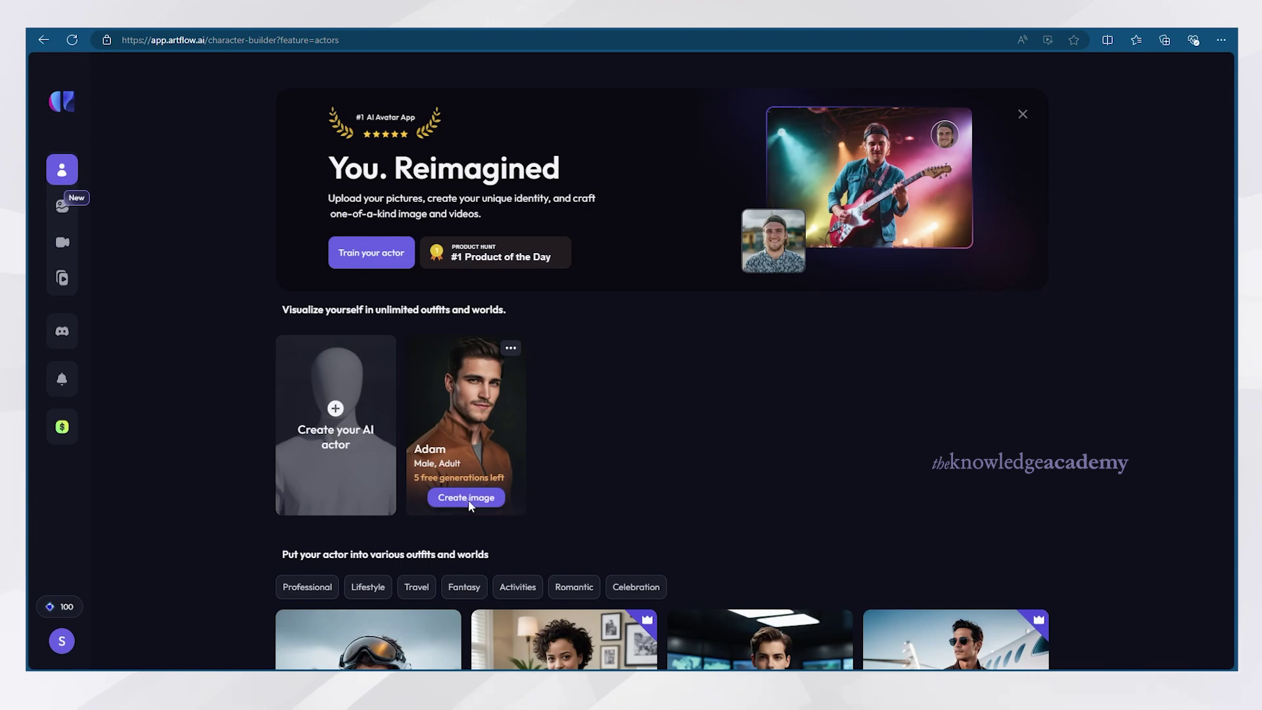
# Step: In the image studio, pick the bottom-left fantasy mage image to make variants of
pyautogui.click(468, 497)
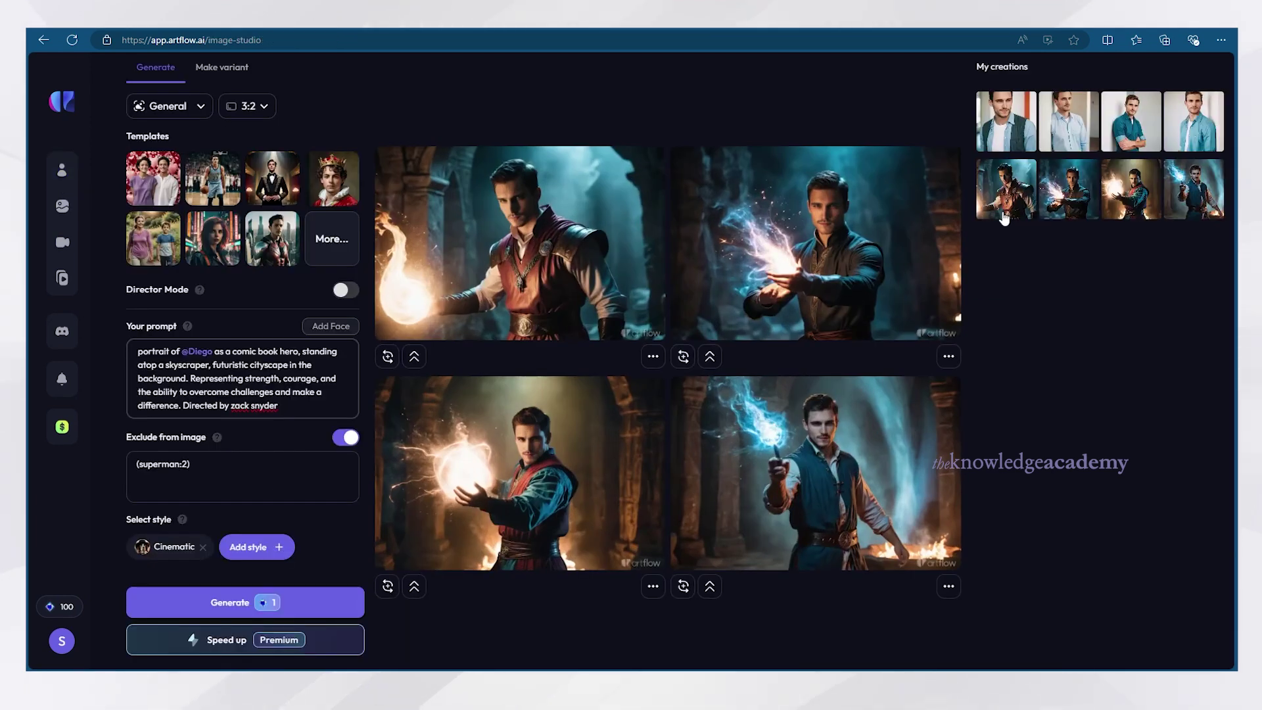
pyautogui.click(1003, 216)
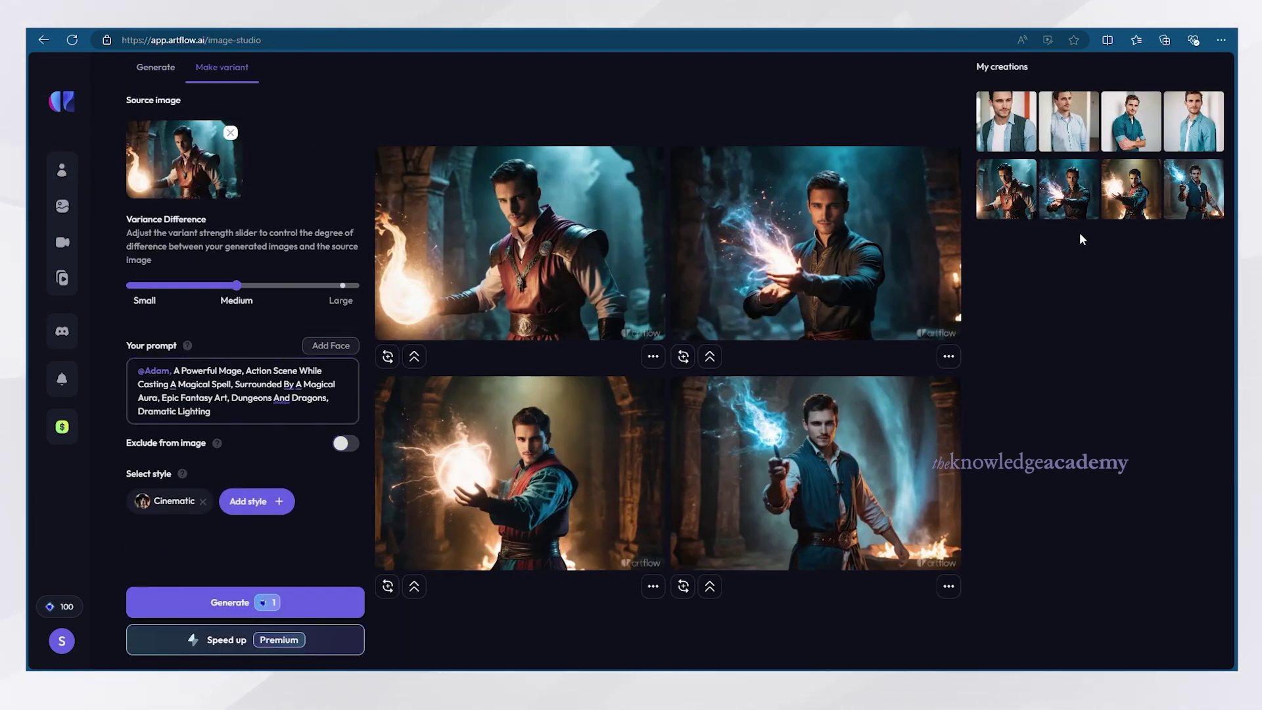
pyautogui.click(1069, 131)
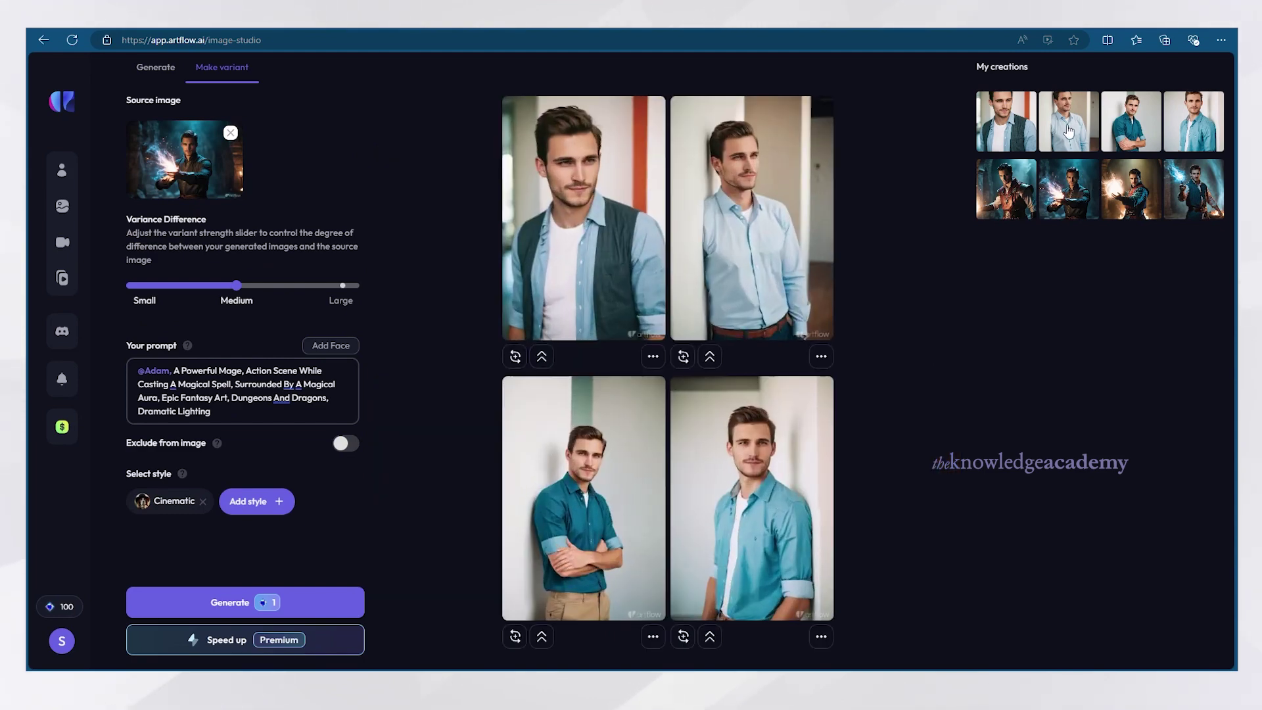
pyautogui.click(1073, 181)
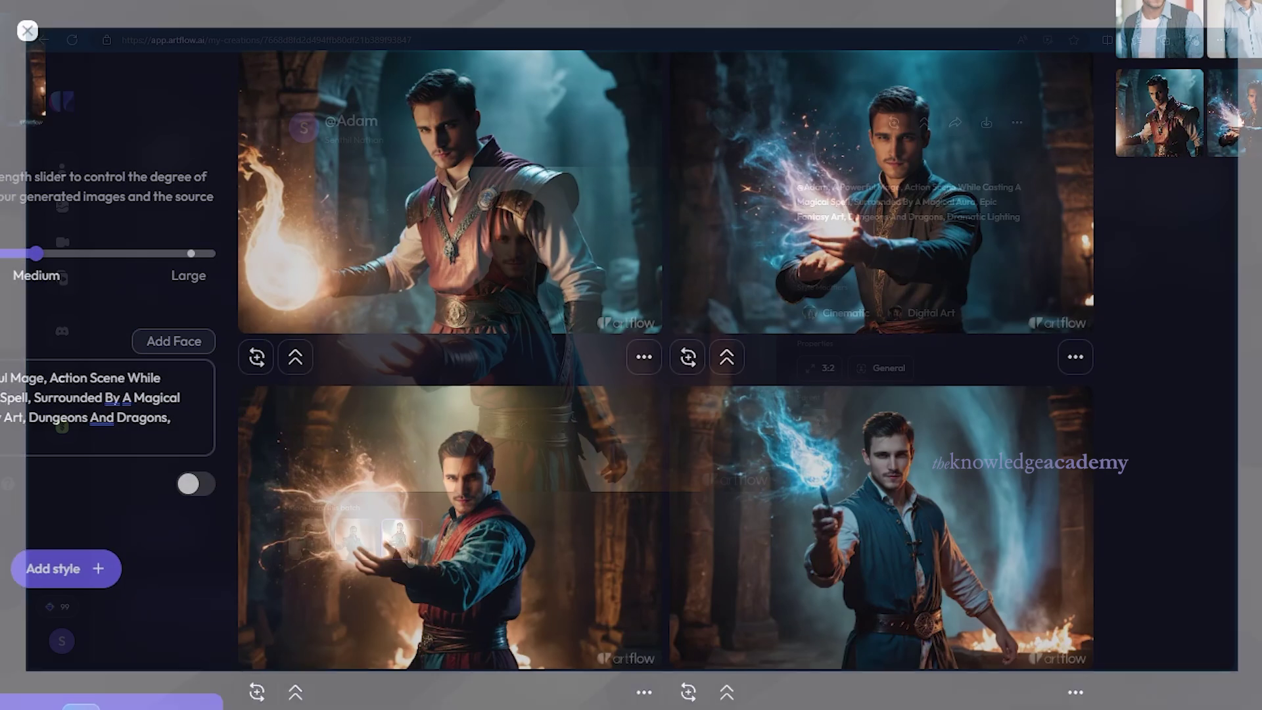
pyautogui.click(450, 526)
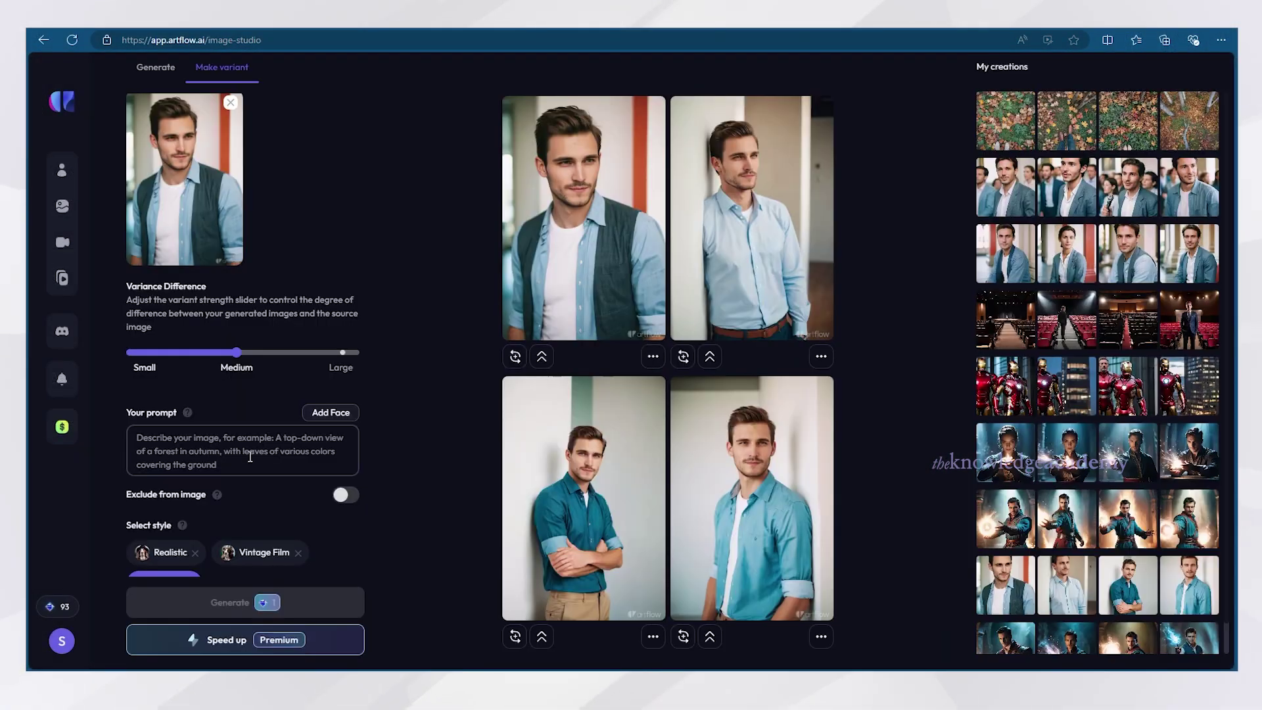
# Step: Write a variant prompt, add the Digital Art style, and keep the 3:2 aspect ratio
pyautogui.click(250, 456)
pyautogui.write('man standing in front of a')
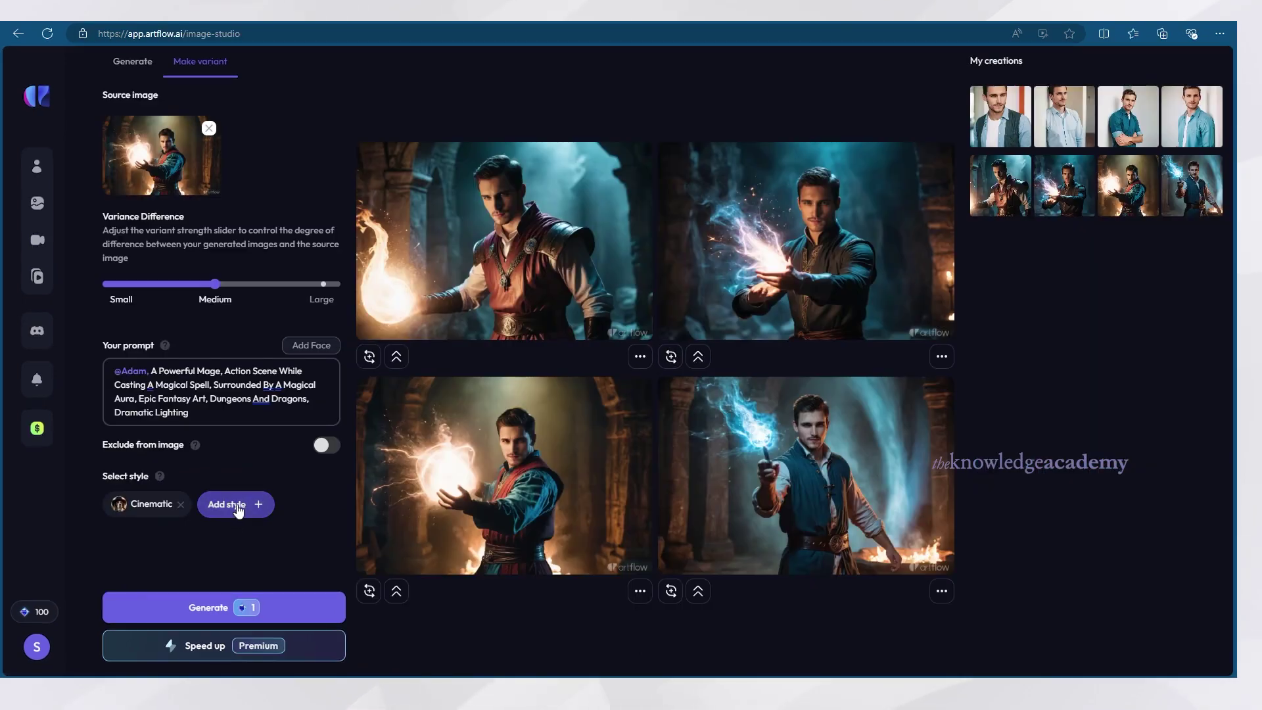
pyautogui.click(236, 506)
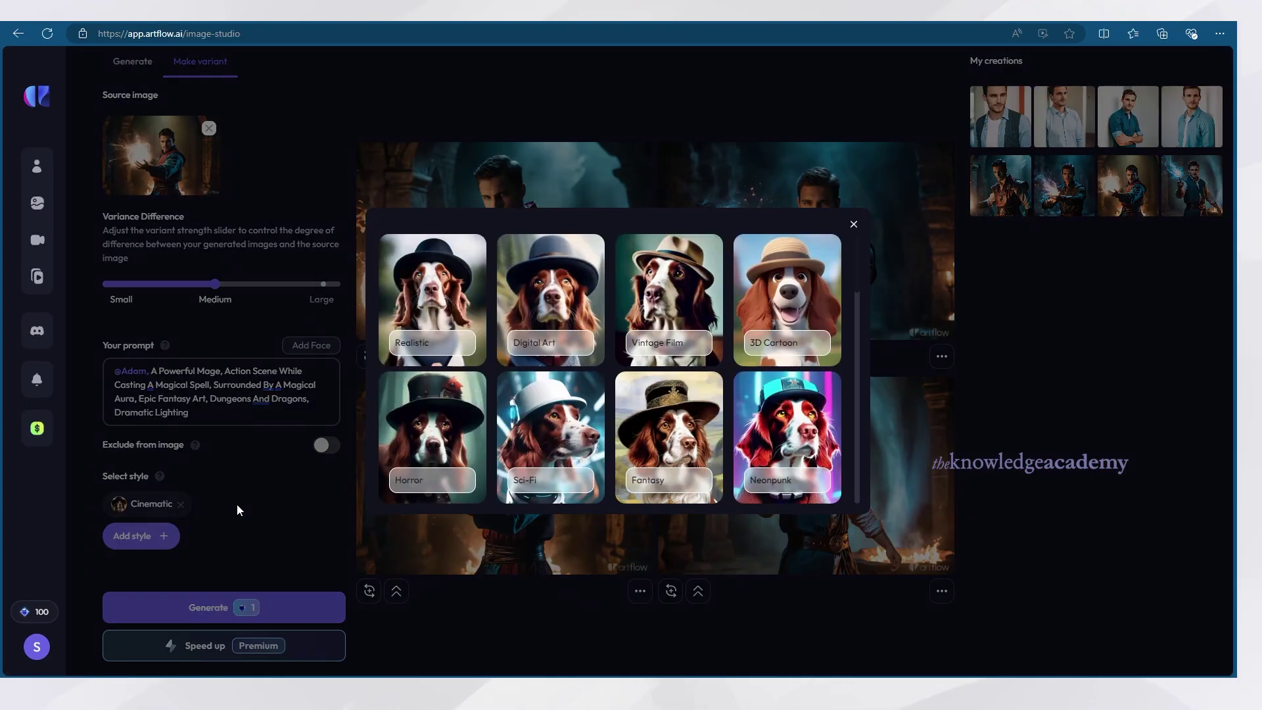
pyautogui.click(564, 320)
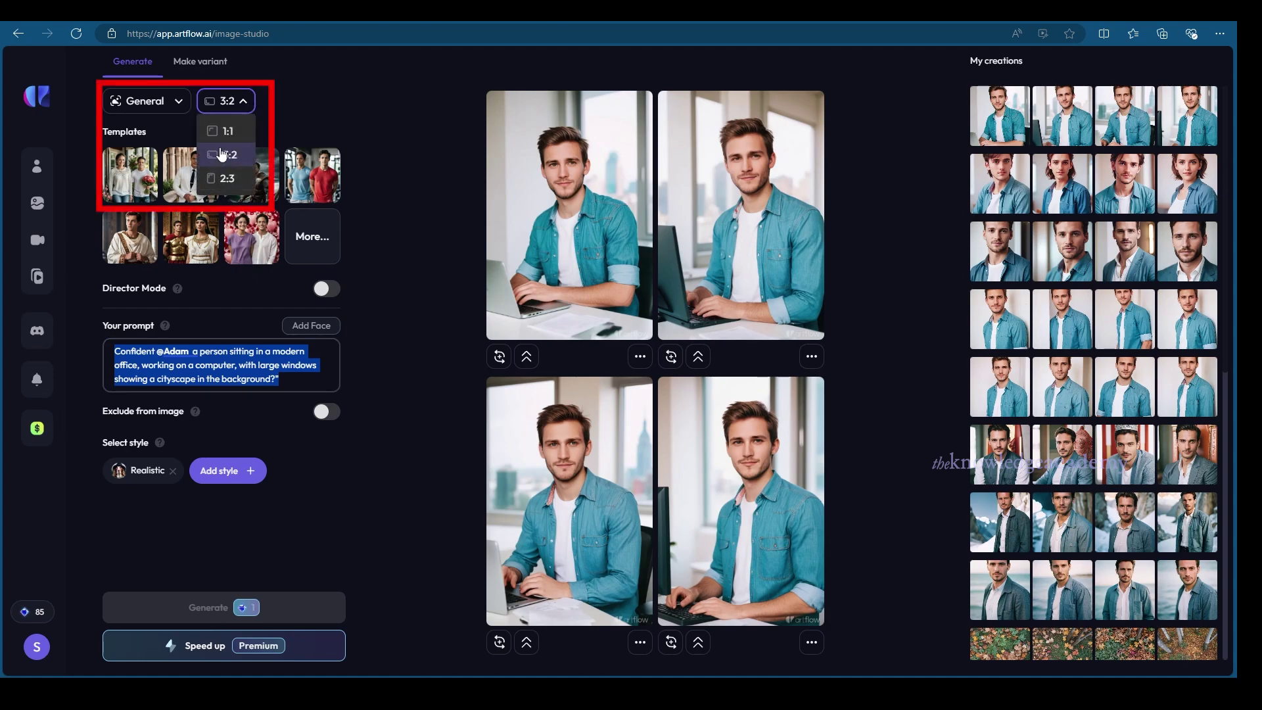
pyautogui.click(186, 106)
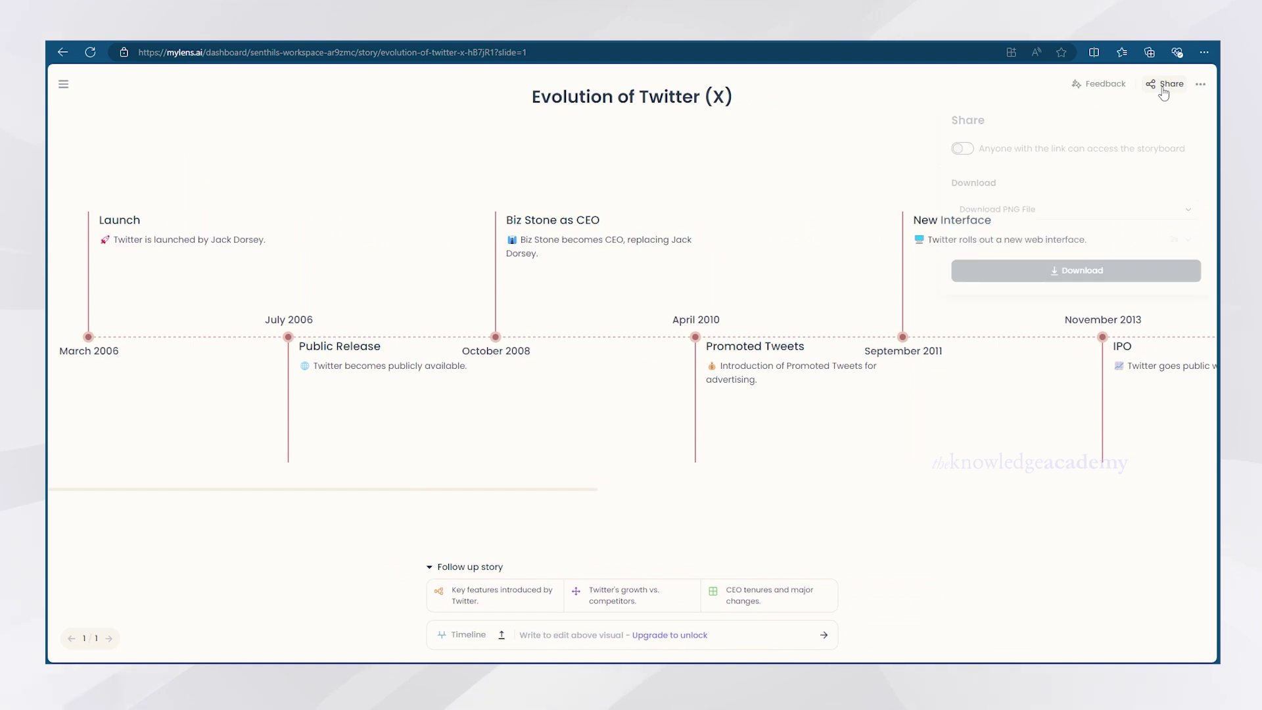
# Step: Choose PNG File as the format and download the Evolution of Twitter (X) timeline
pyautogui.click(1006, 243)
pyautogui.click(1051, 270)
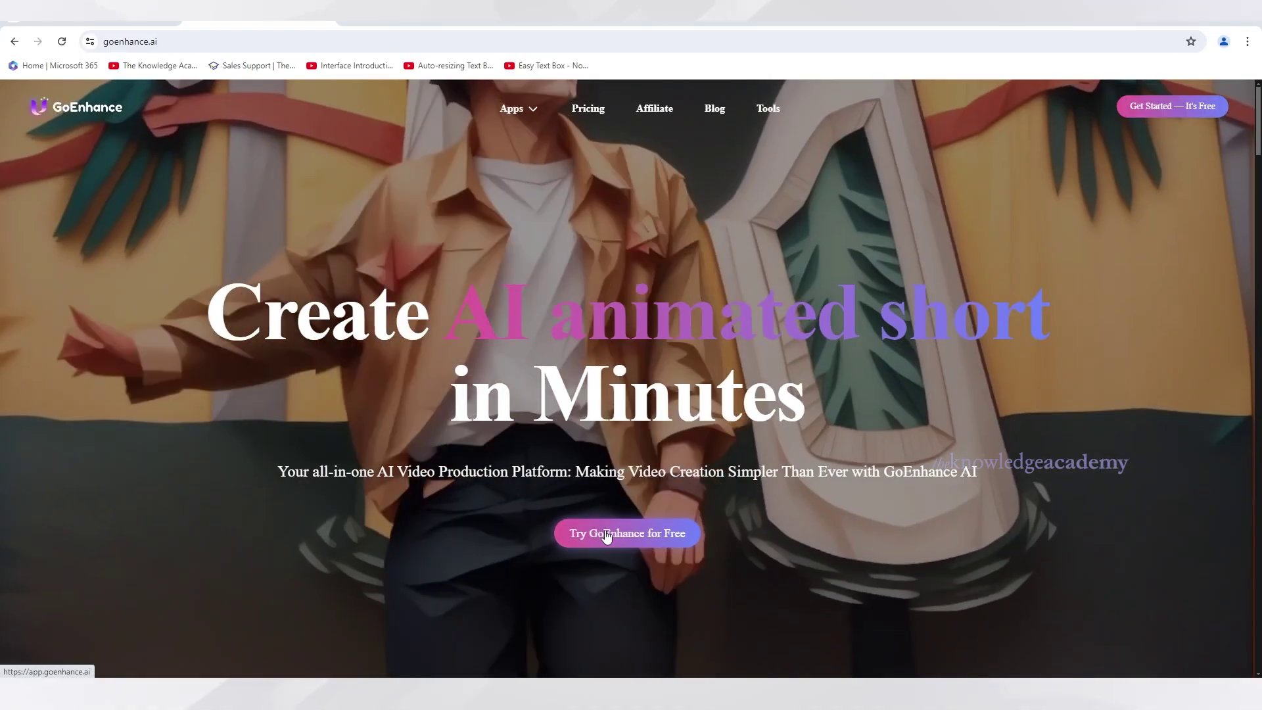
# Step: Upload the green-screen presenter video and generate a 5s Anime Style 2 version
pyautogui.click(606, 534)
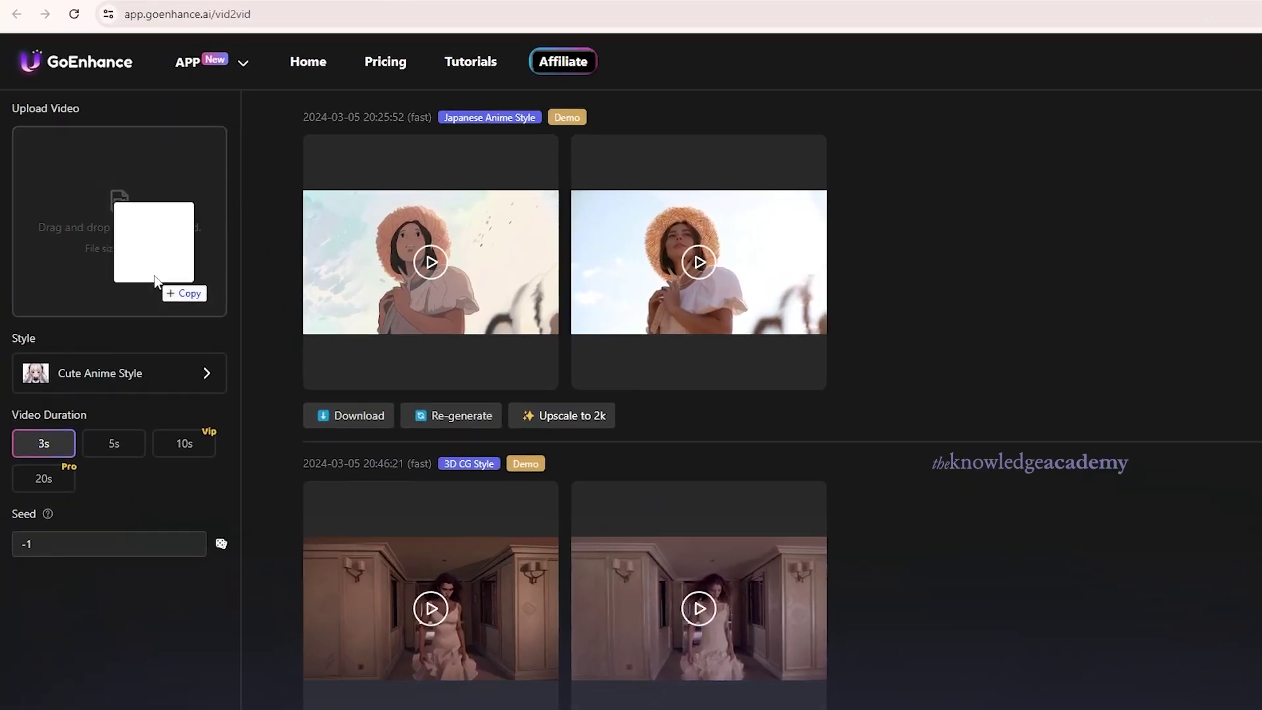
pyautogui.moveTo(112, 265); pyautogui.dragTo(131, 278)
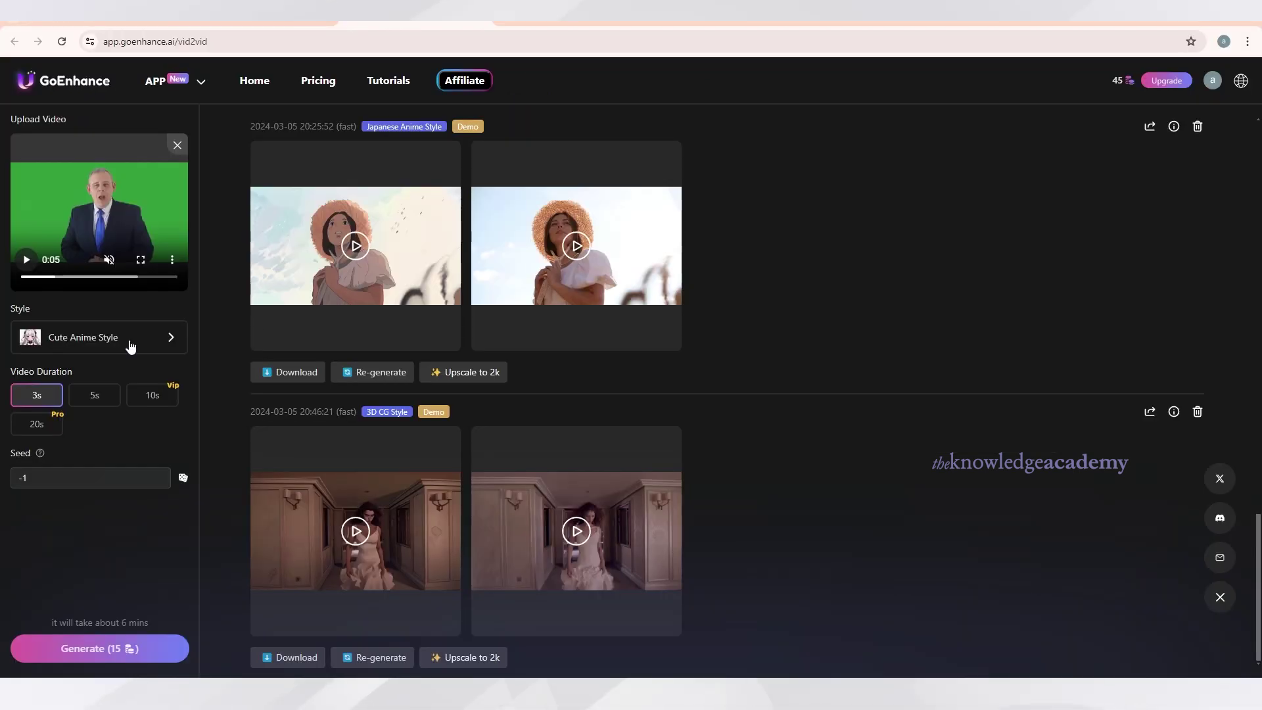
pyautogui.click(125, 338)
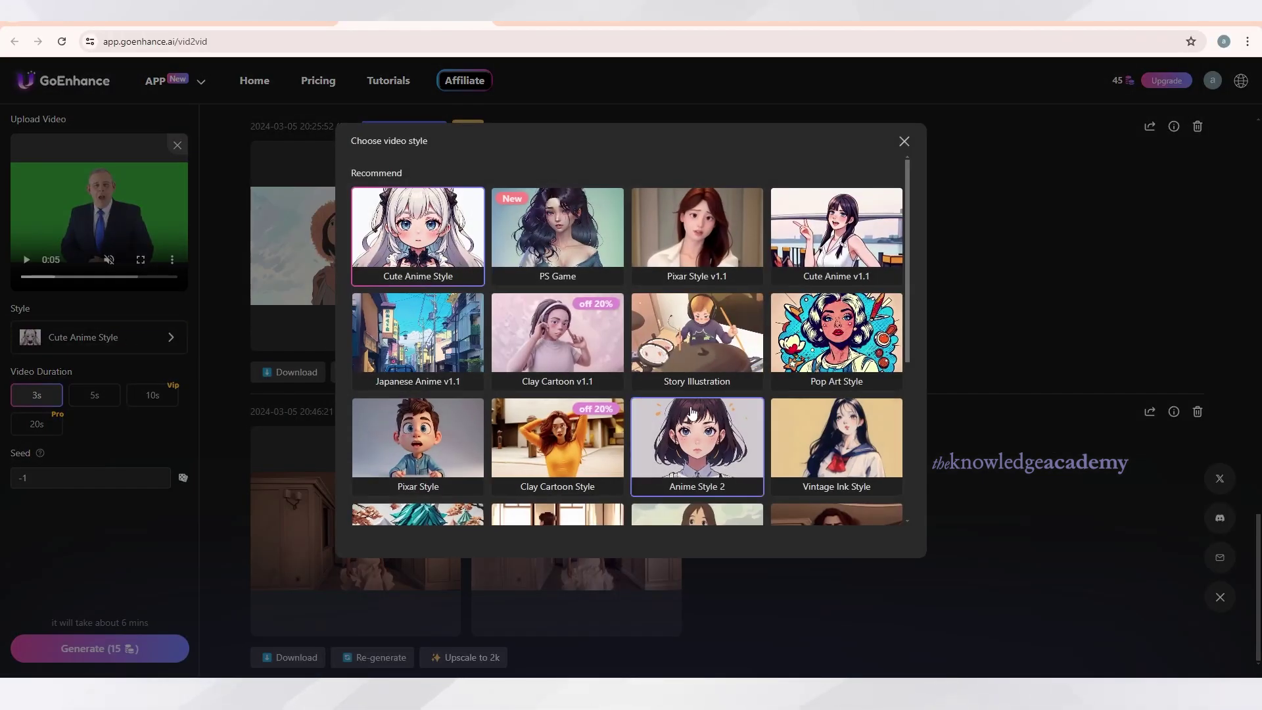
pyautogui.click(695, 446)
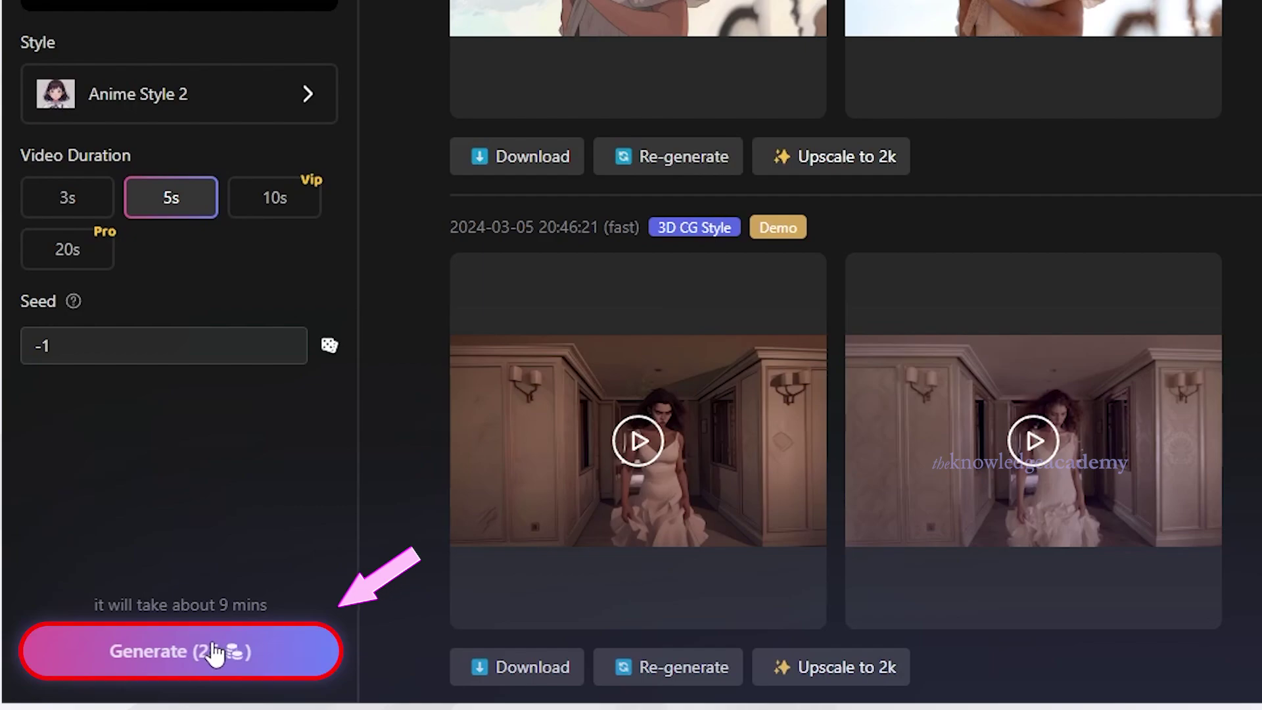
pyautogui.click(213, 654)
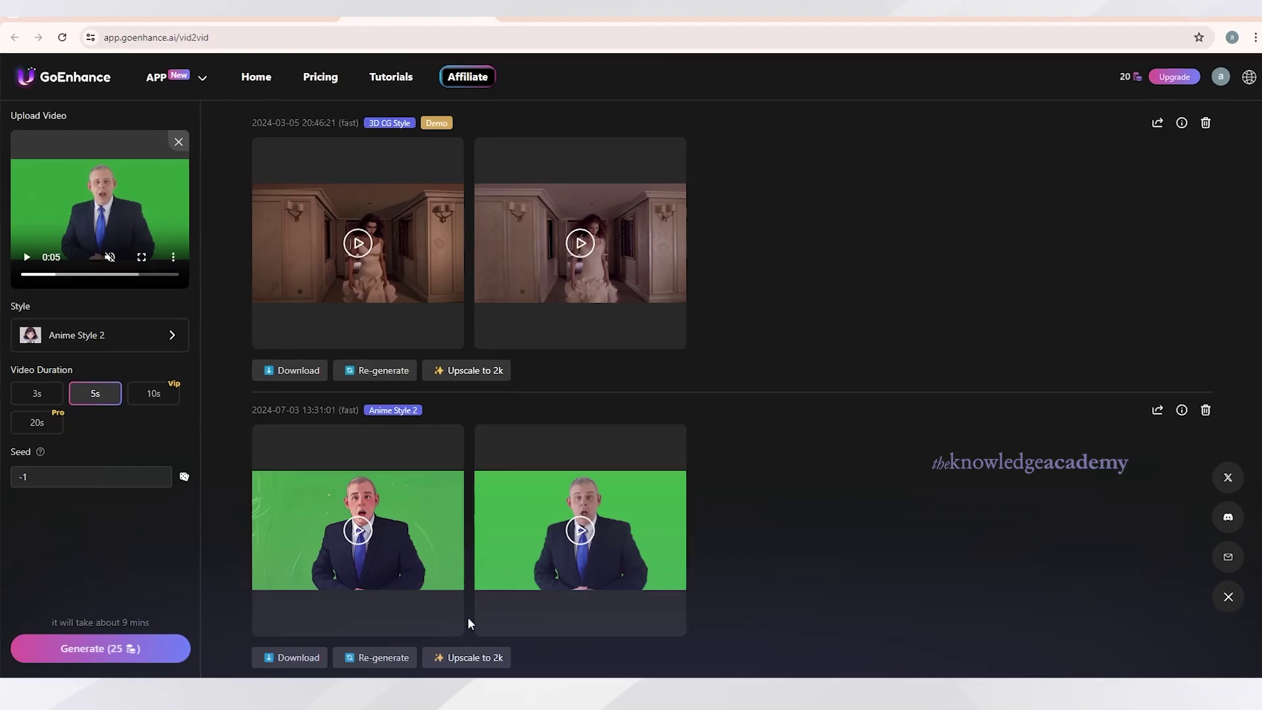
# Step: Preview the finished anime clip enlarged and download it
pyautogui.click(357, 531)
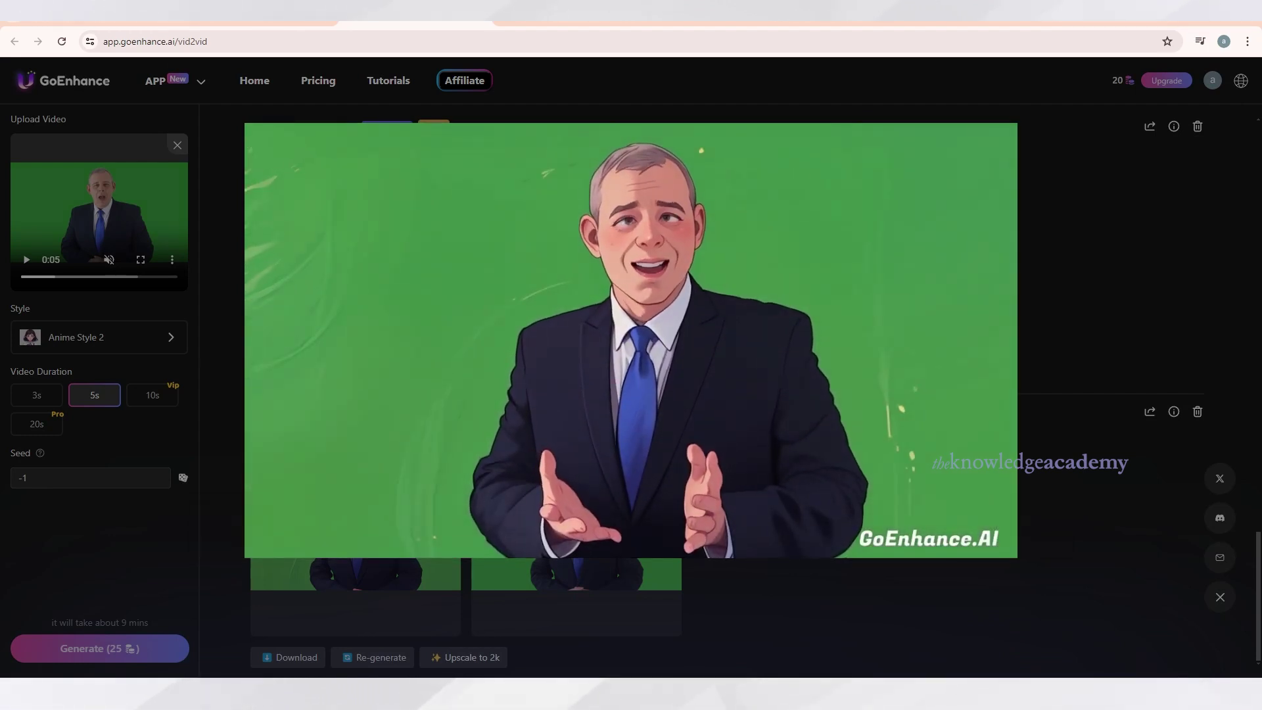
pyautogui.click(550, 464)
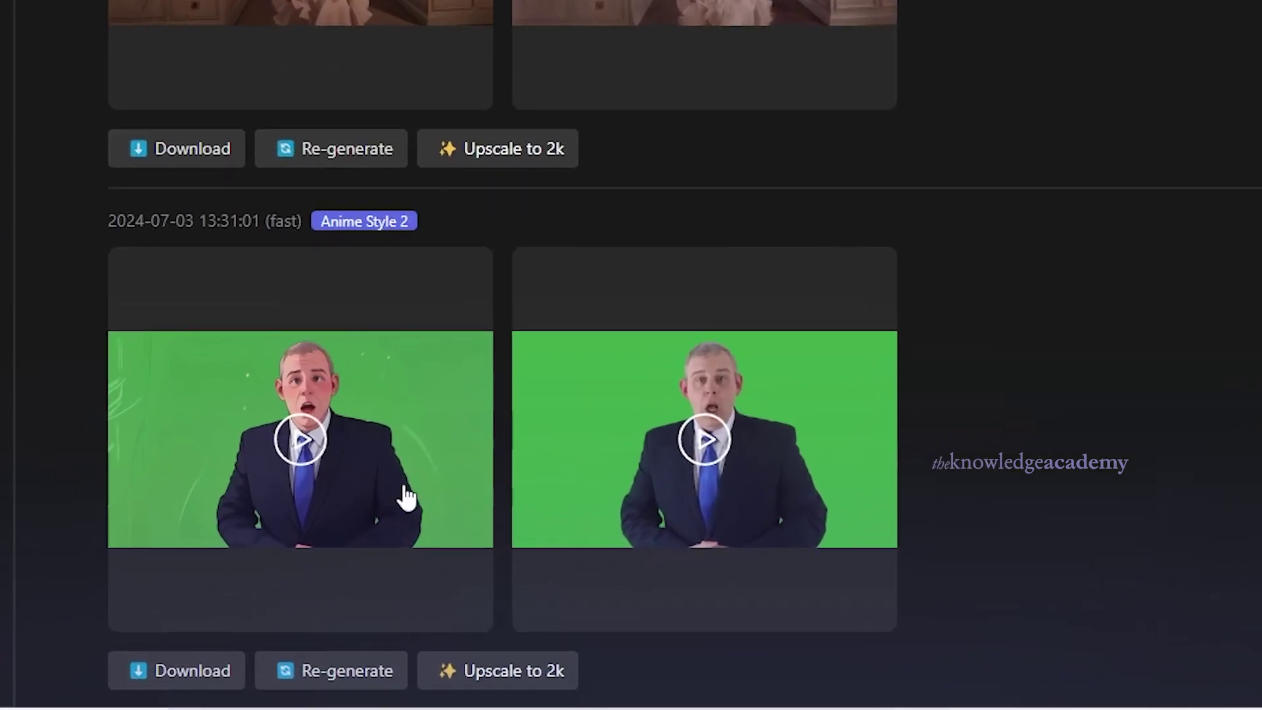
pyautogui.click(188, 673)
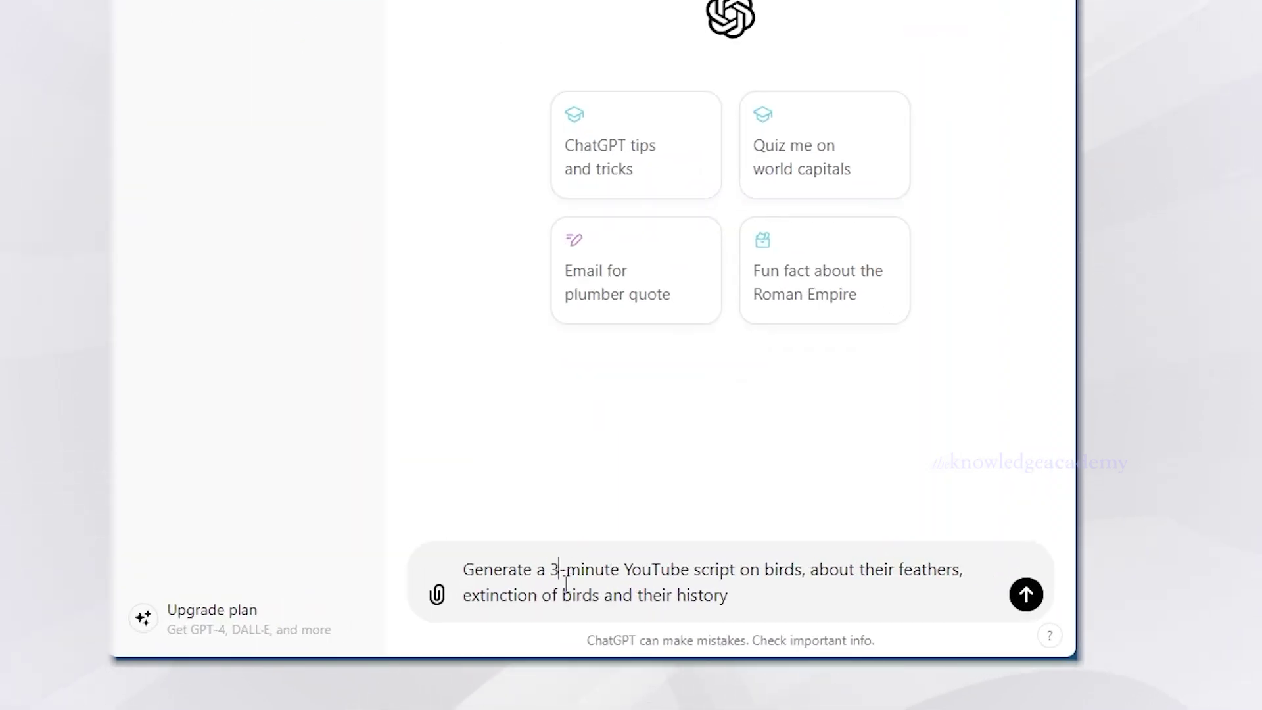
# Step: Send the request for a 3-minute YouTube script on birds, feathers, extinction and history
pyautogui.click(1027, 596)
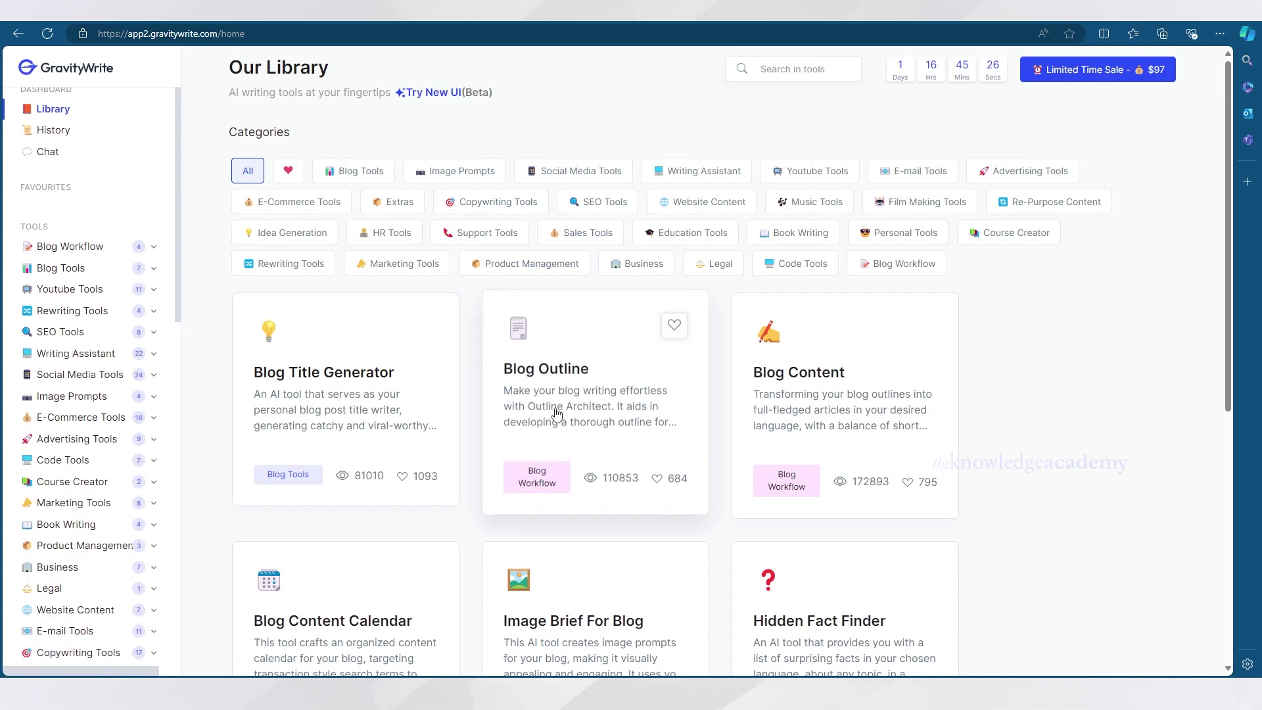
# Step: Generate the bird video script in YT Script Creator, then expand Blog Tools in the sidebar
pyautogui.scroll(-4, 561, 509)
pyautogui.scroll(-3, 557, 429)
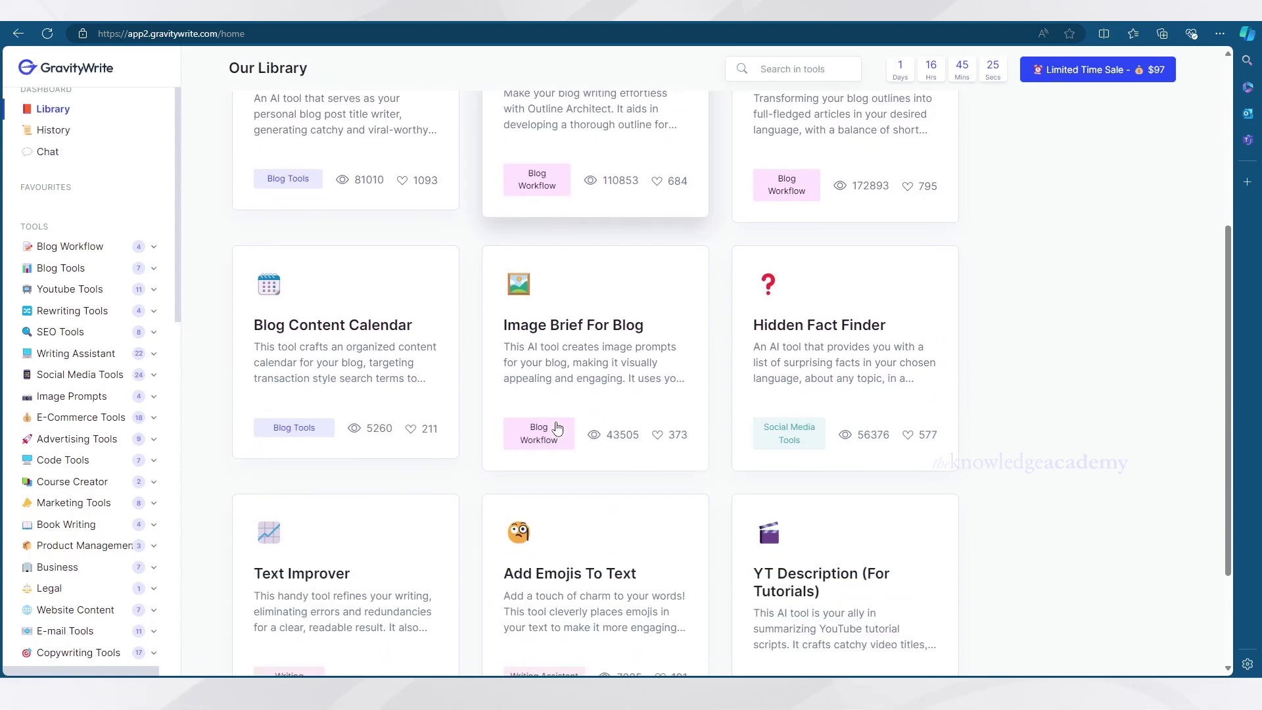
pyautogui.scroll(-1, 558, 428)
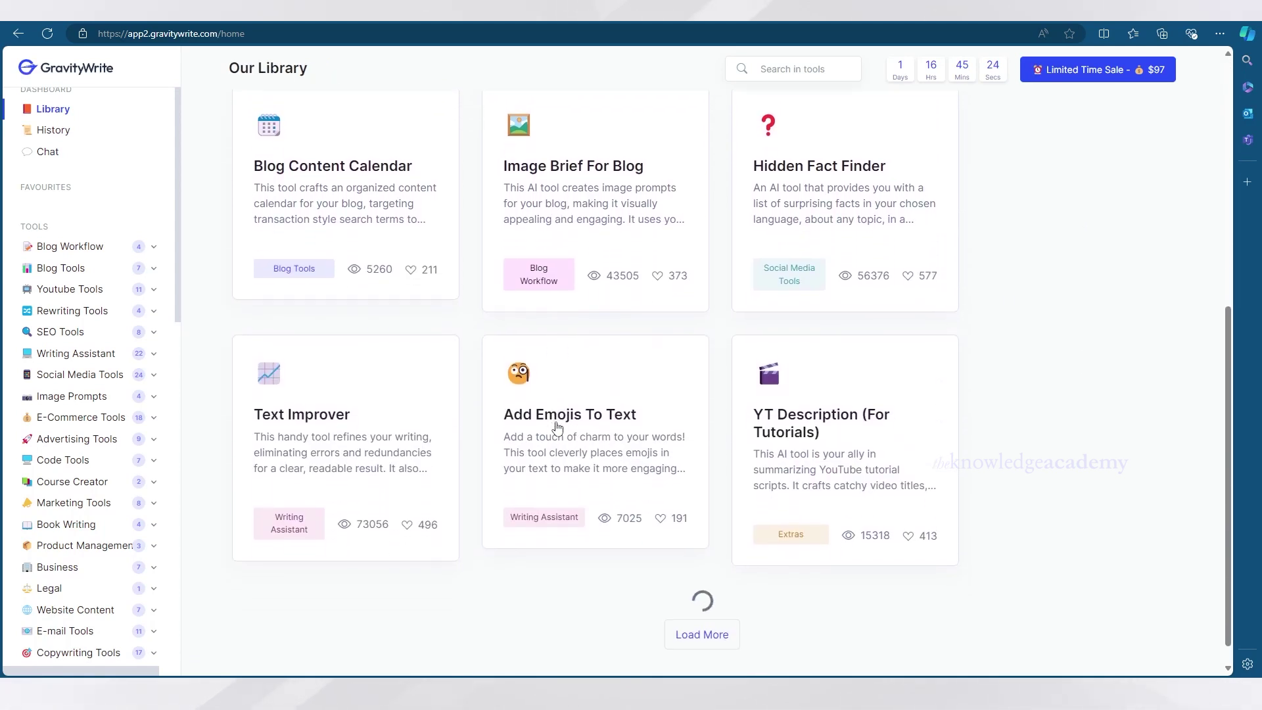
pyautogui.scroll(-4, 557, 428)
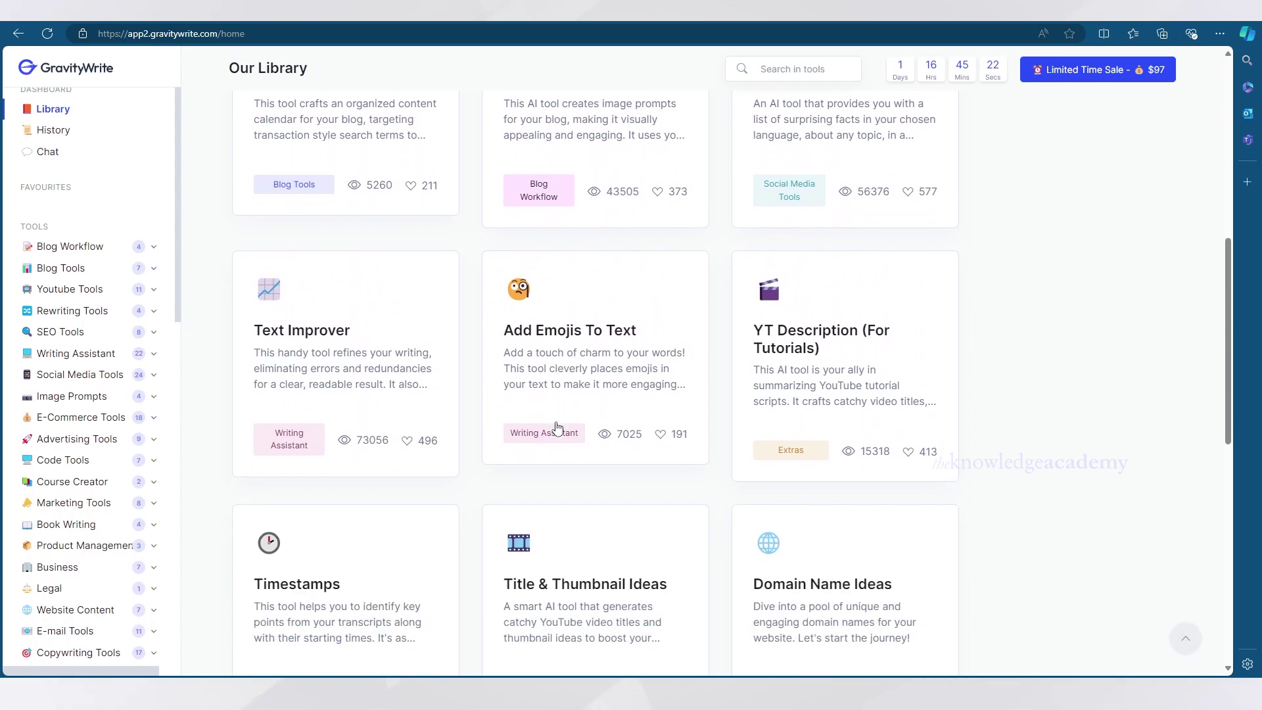
pyautogui.scroll(-5, 558, 428)
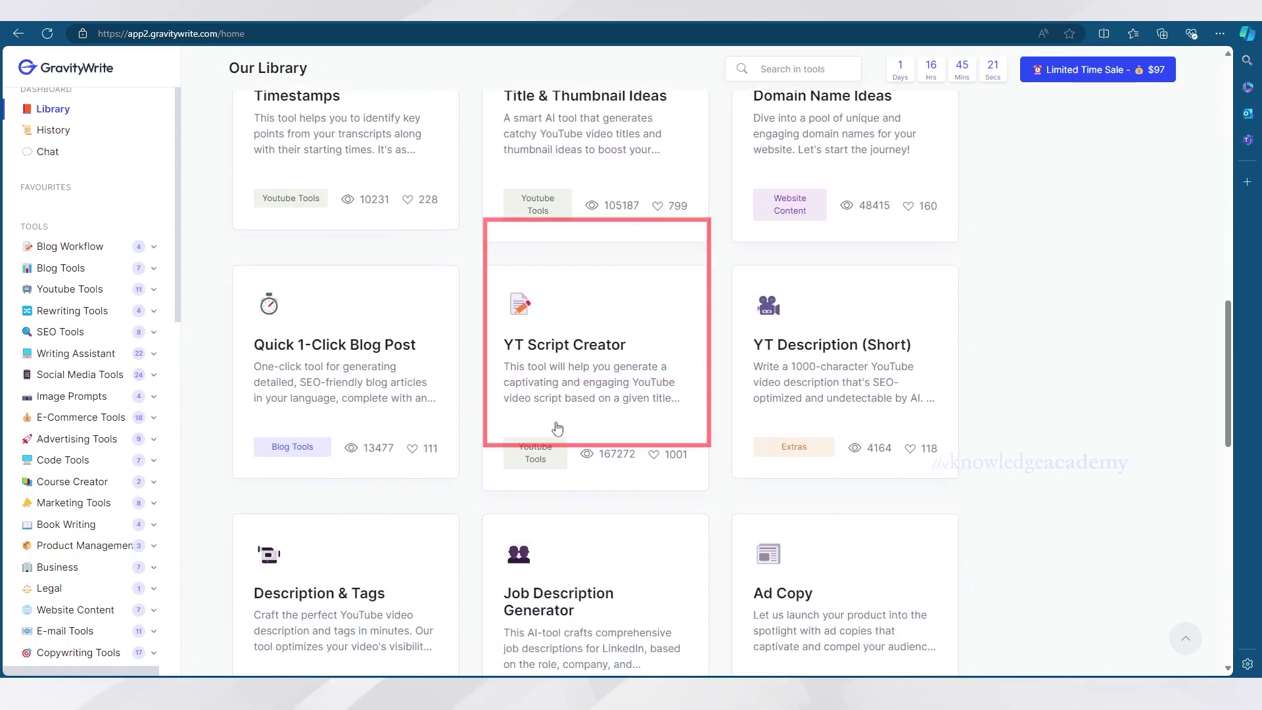
pyautogui.click(590, 349)
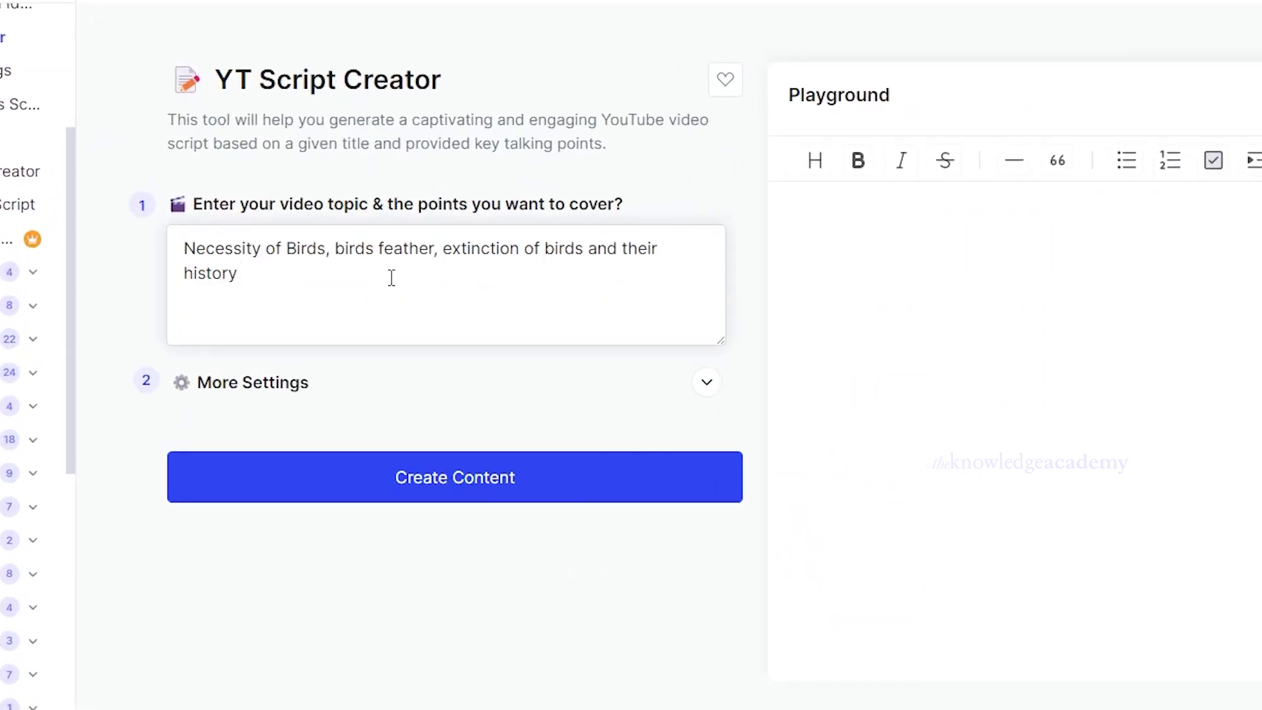
pyautogui.click(483, 503)
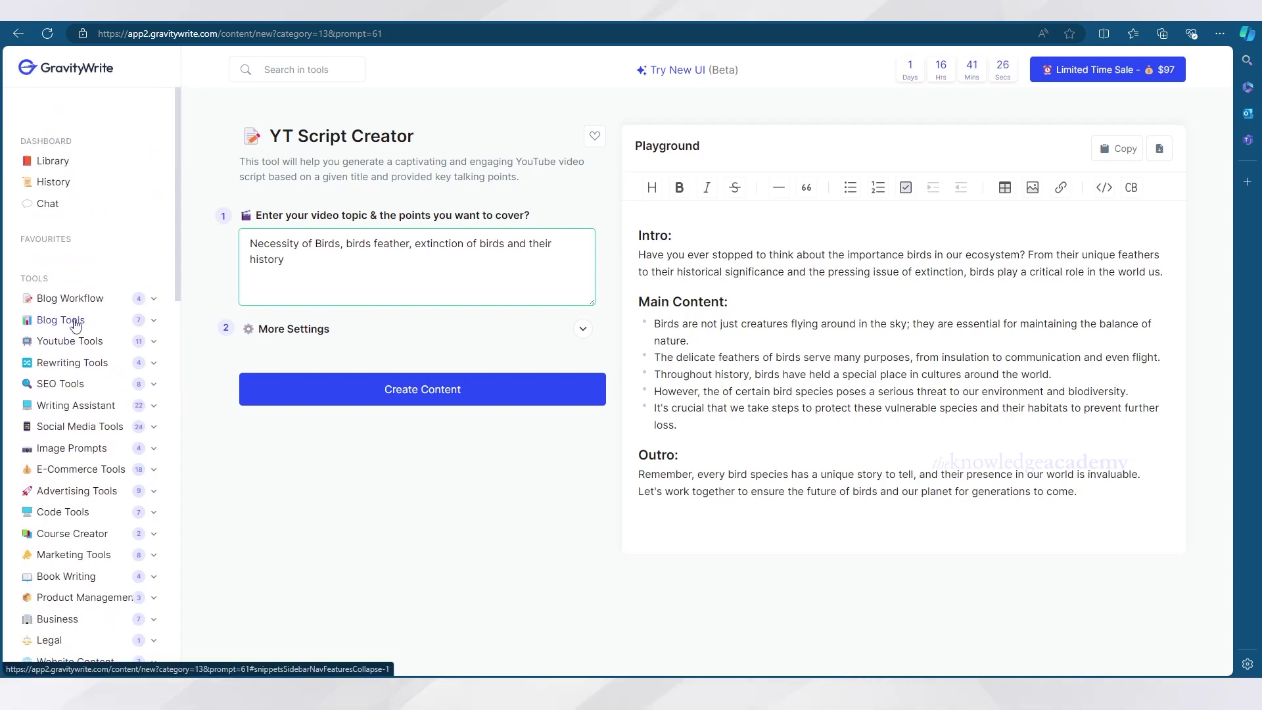
pyautogui.click(76, 322)
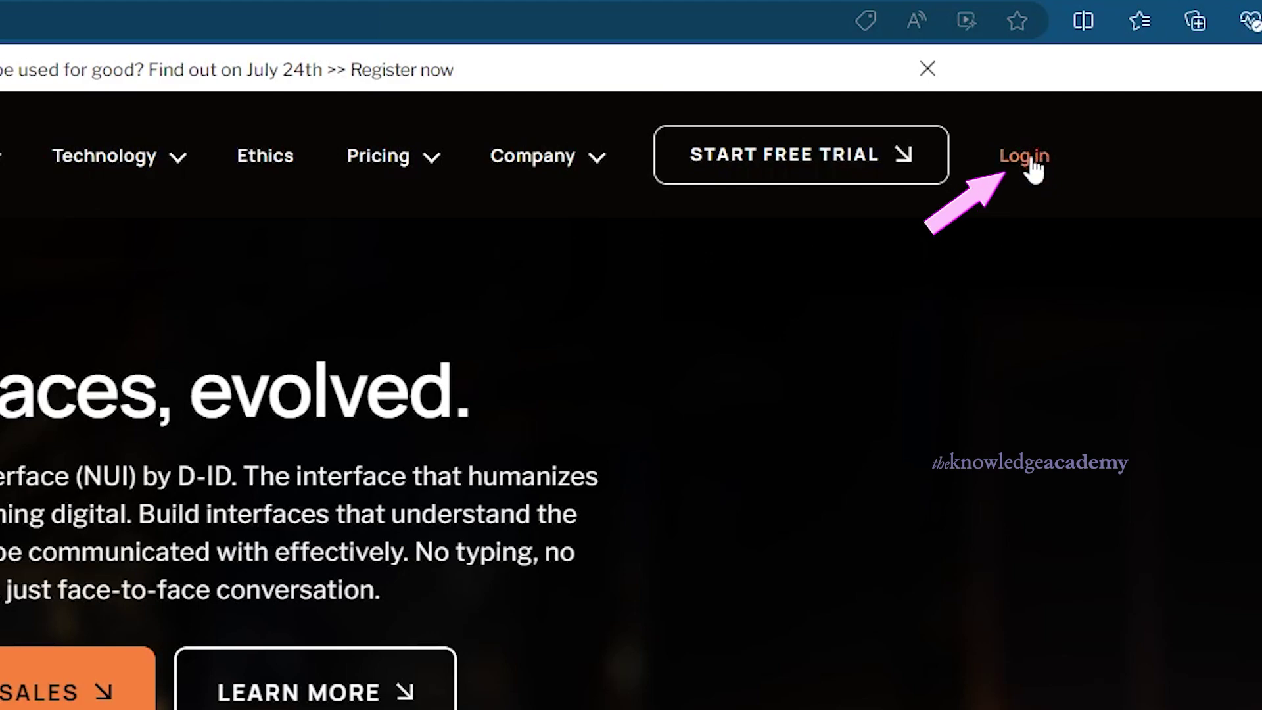
# Step: Log in and create a talking-avatar video with a short self-introduction script in Andrew's voice
pyautogui.click(1024, 156)
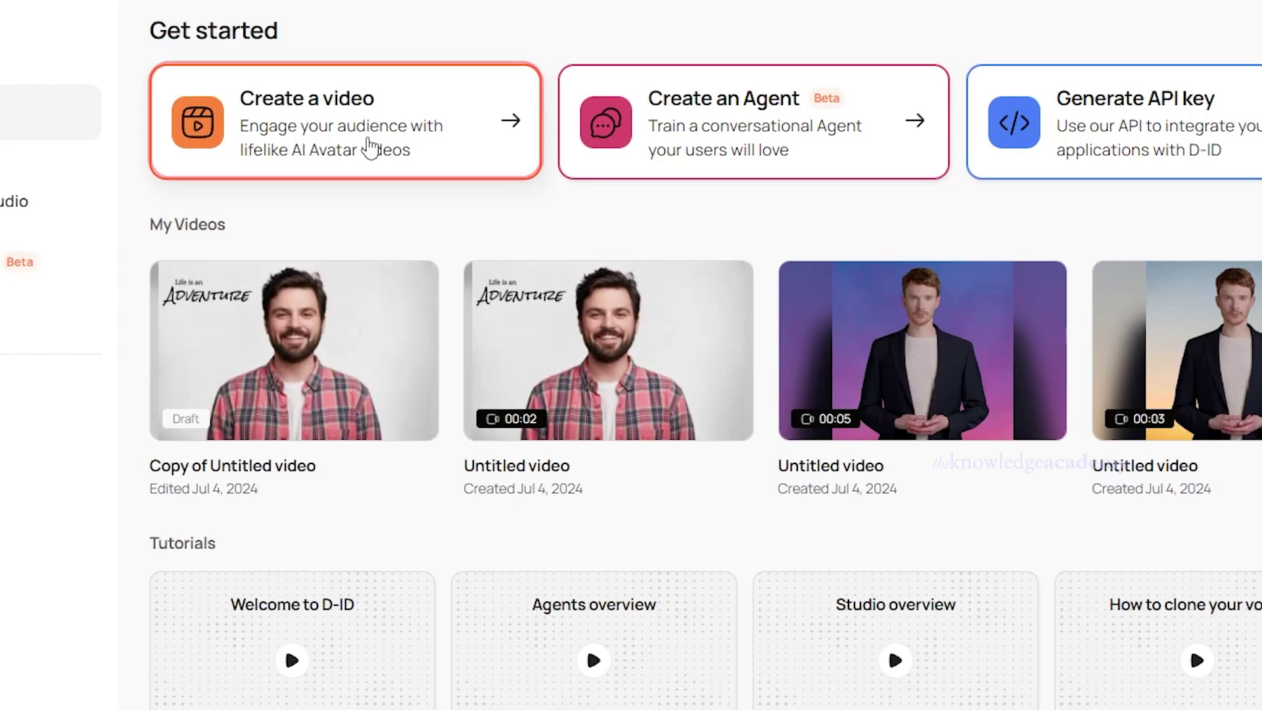
pyautogui.click(372, 148)
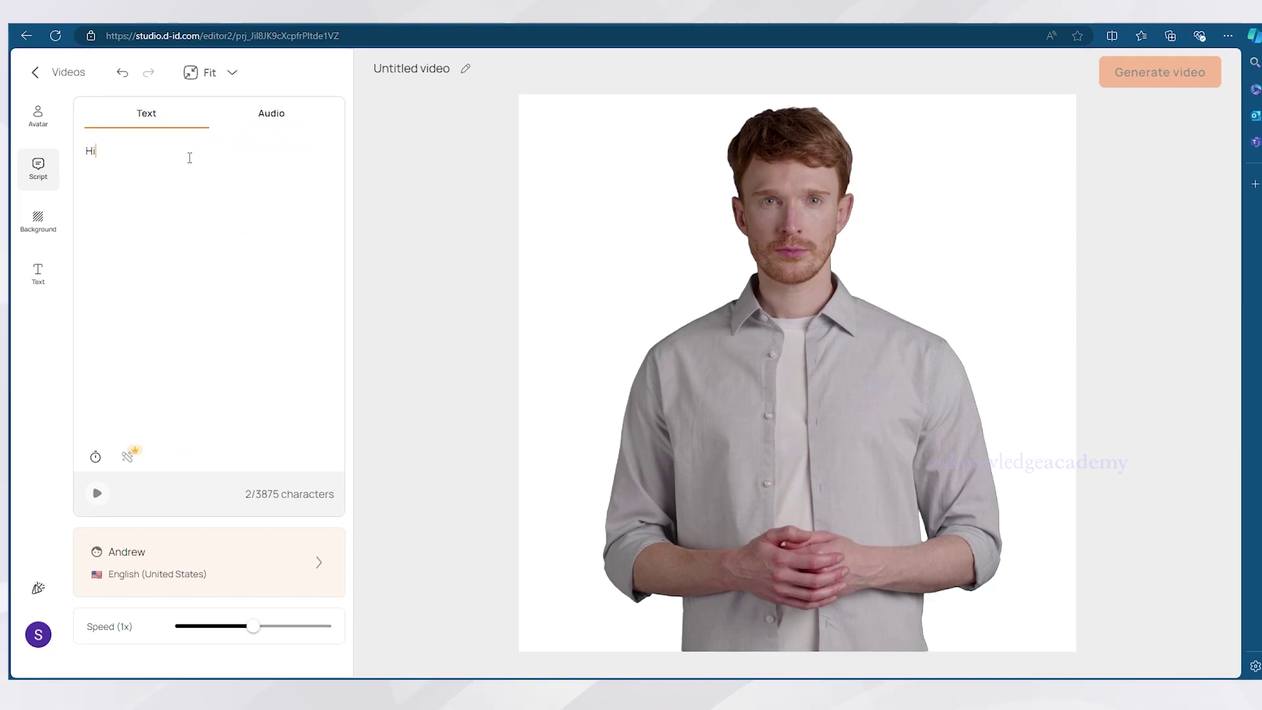
pyautogui.write("my name is James i'm")
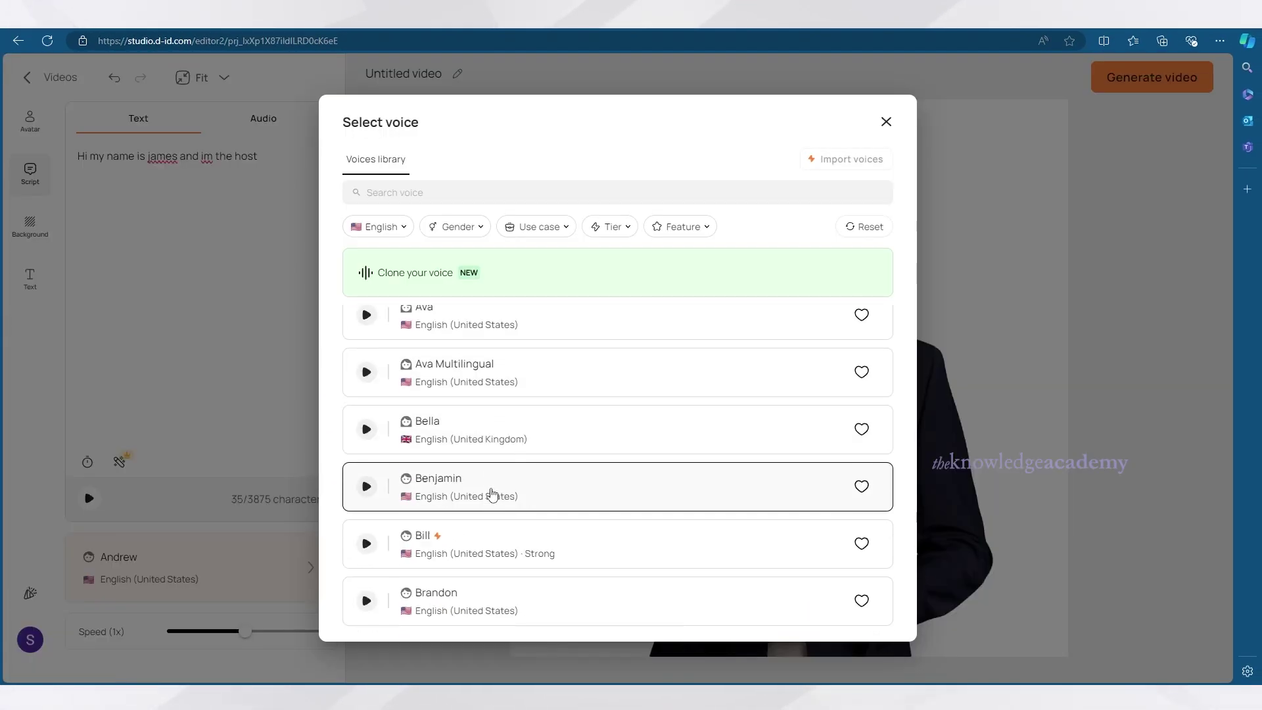
pyautogui.scroll(5, 490, 494)
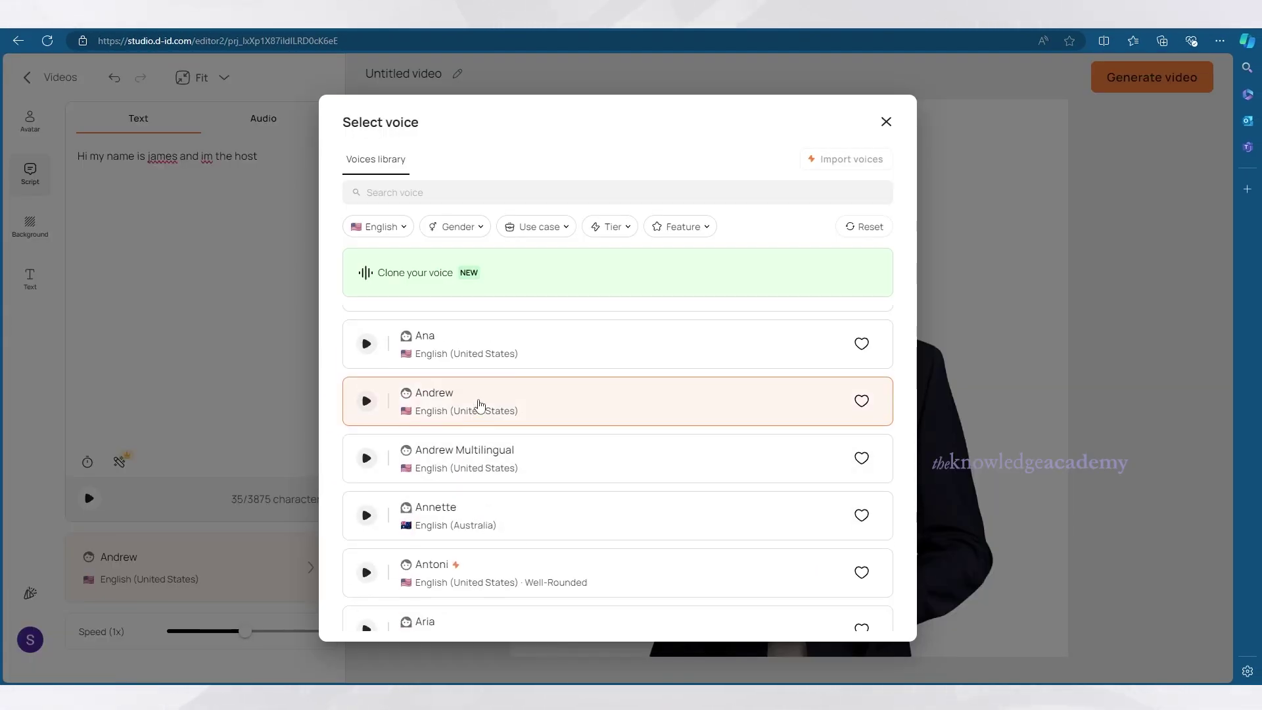
pyautogui.click(588, 411)
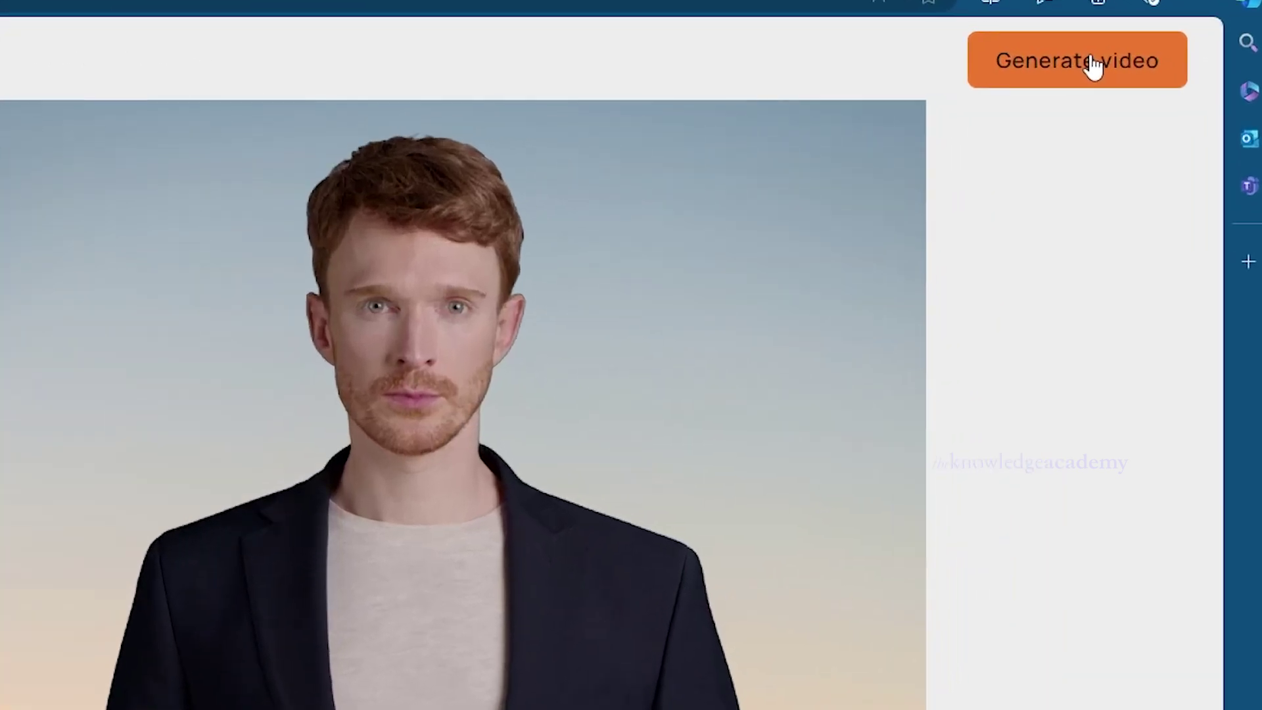
pyautogui.click(1162, 72)
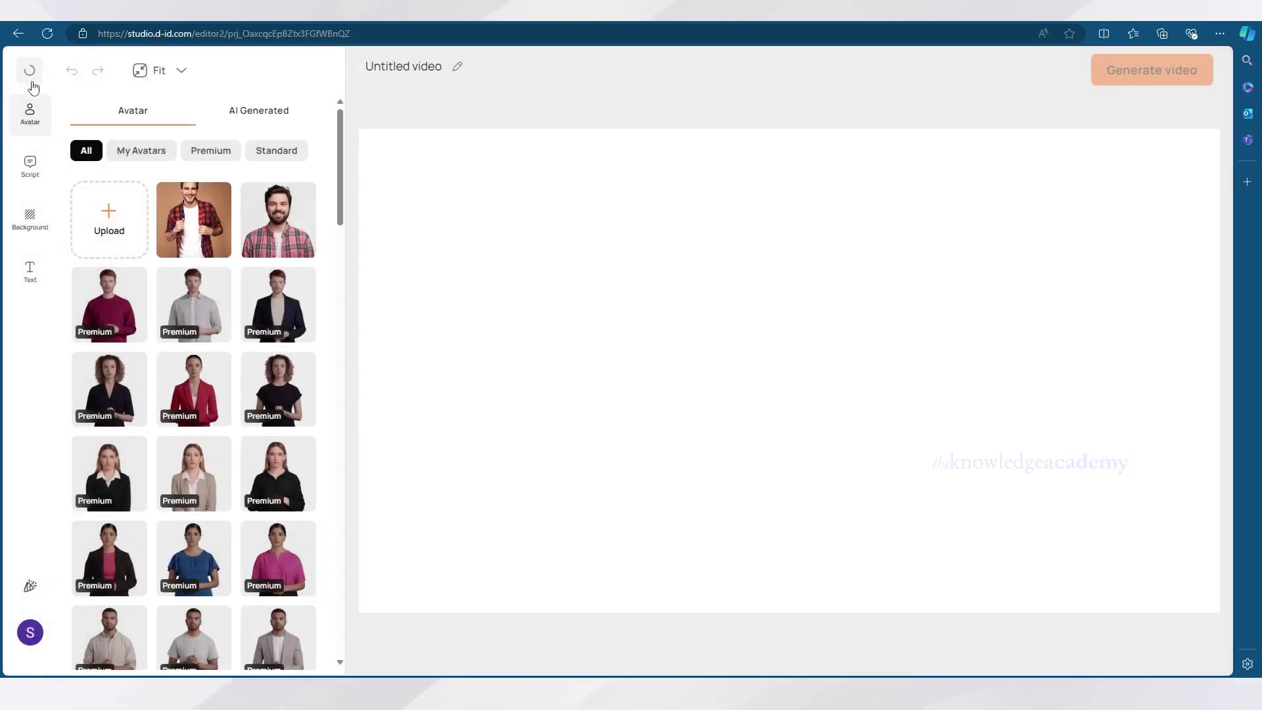
# Step: Generate a second video of the bearded avatar speaking an uploaded audio file
pyautogui.click(31, 81)
pyautogui.click(277, 144)
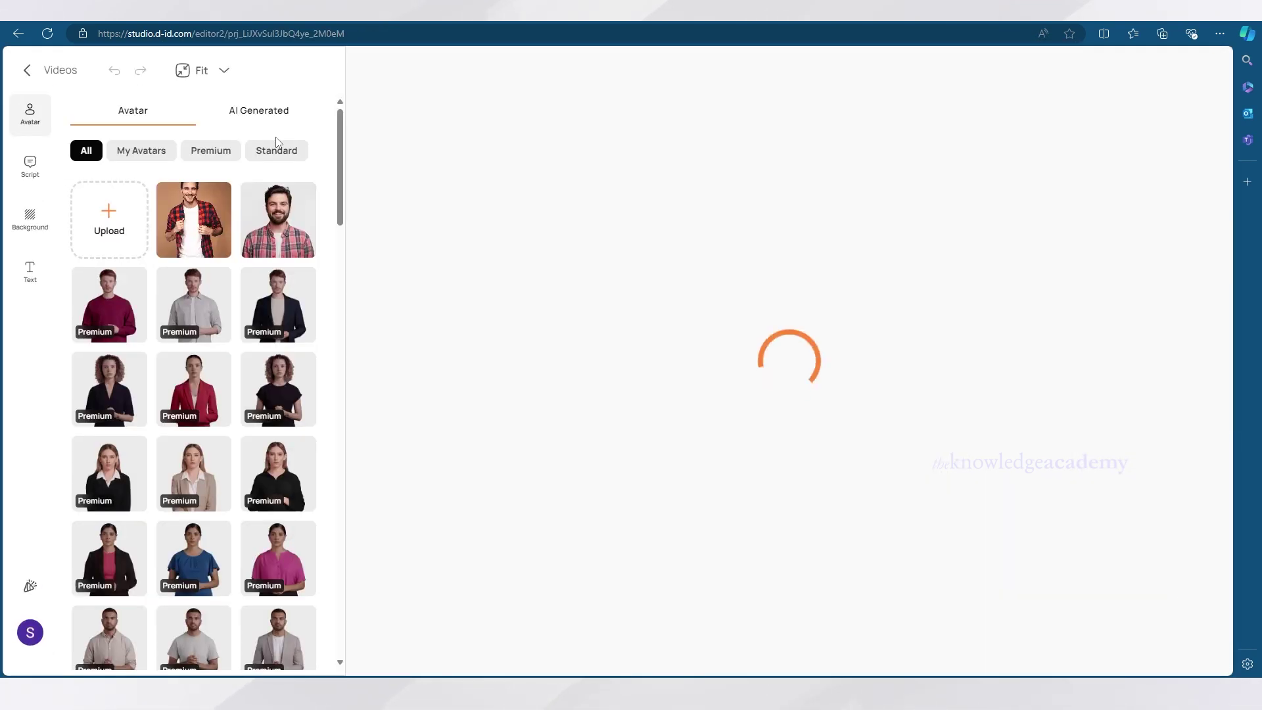
pyautogui.click(287, 229)
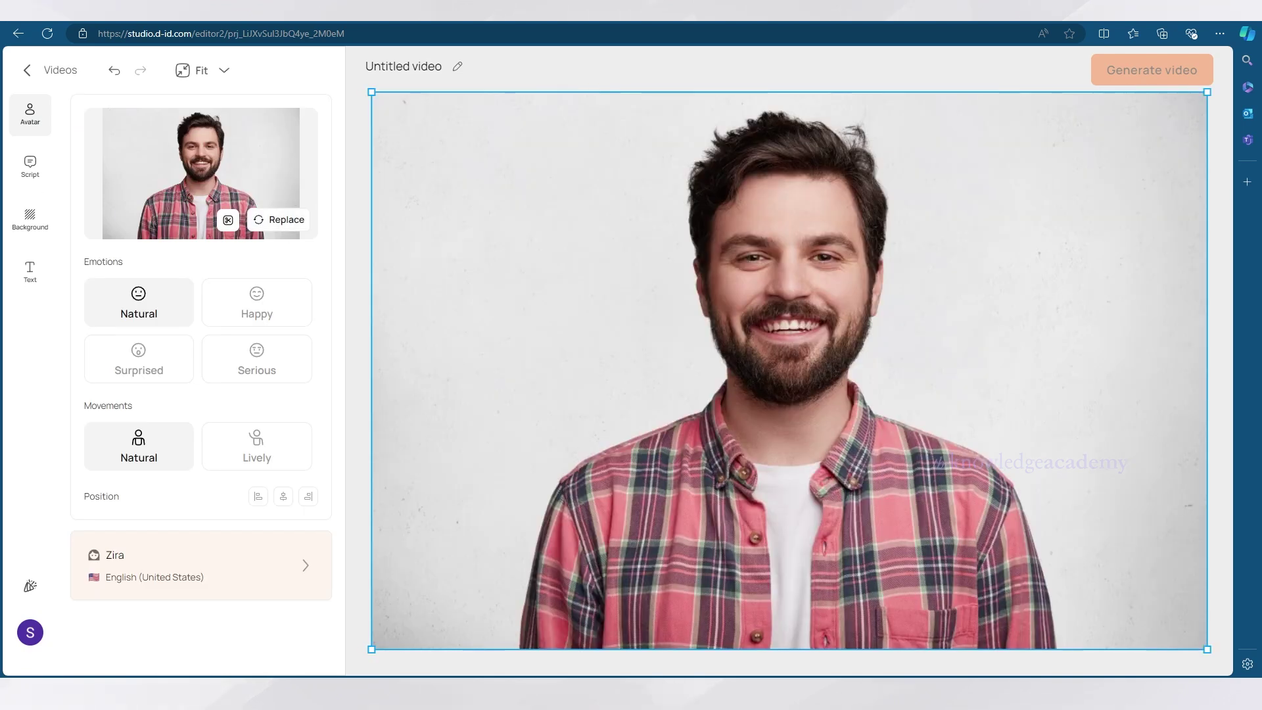
pyautogui.click(30, 166)
pyautogui.moveTo(579, 394); pyautogui.dragTo(240, 343)
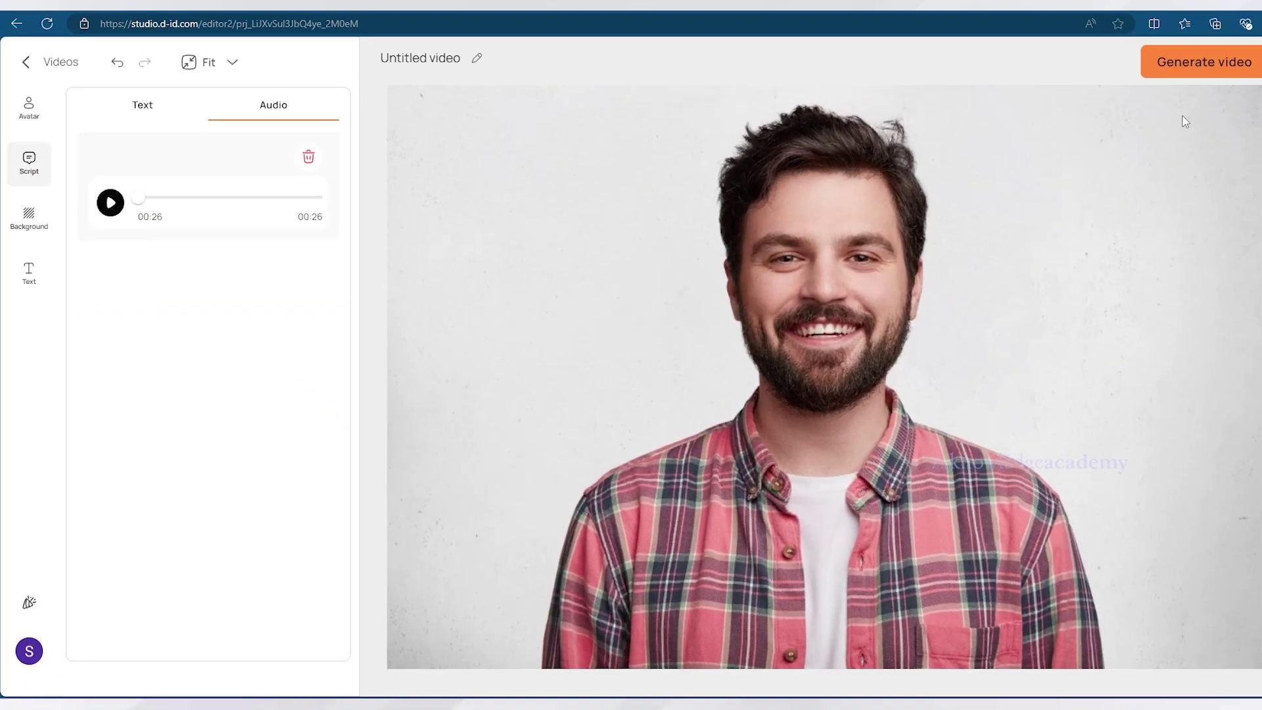
pyautogui.click(1151, 69)
pyautogui.click(1124, 199)
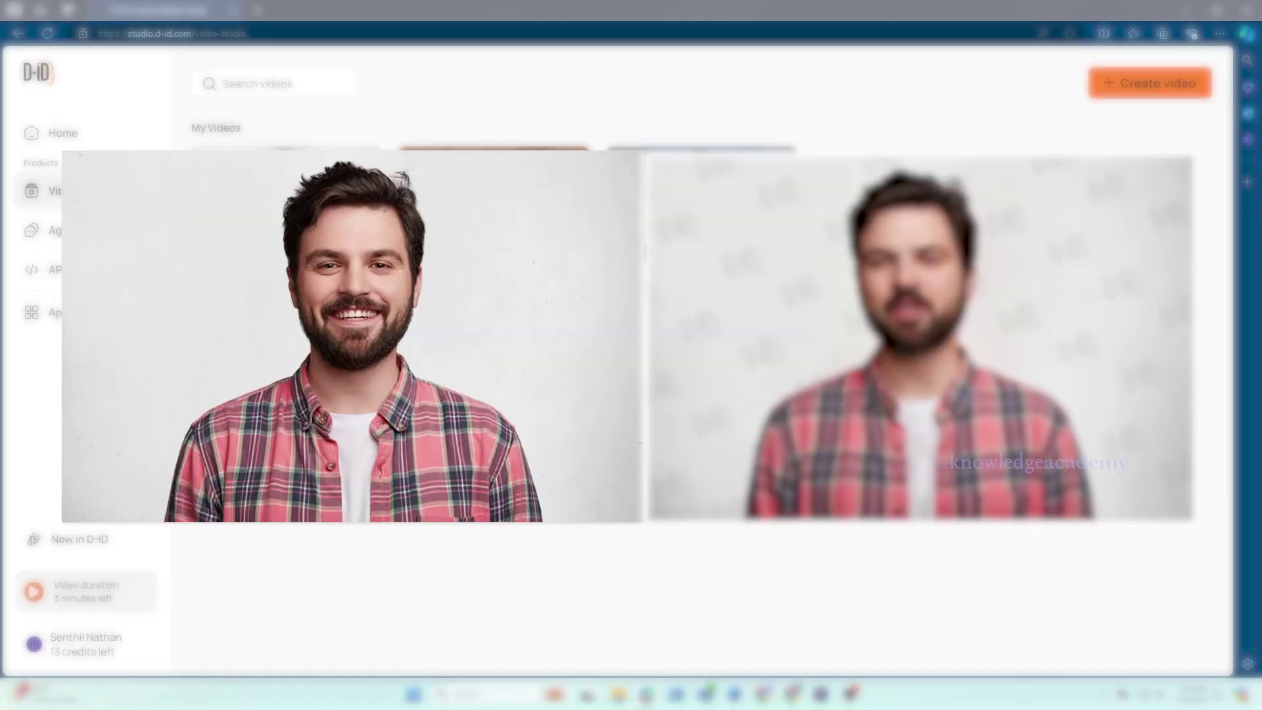